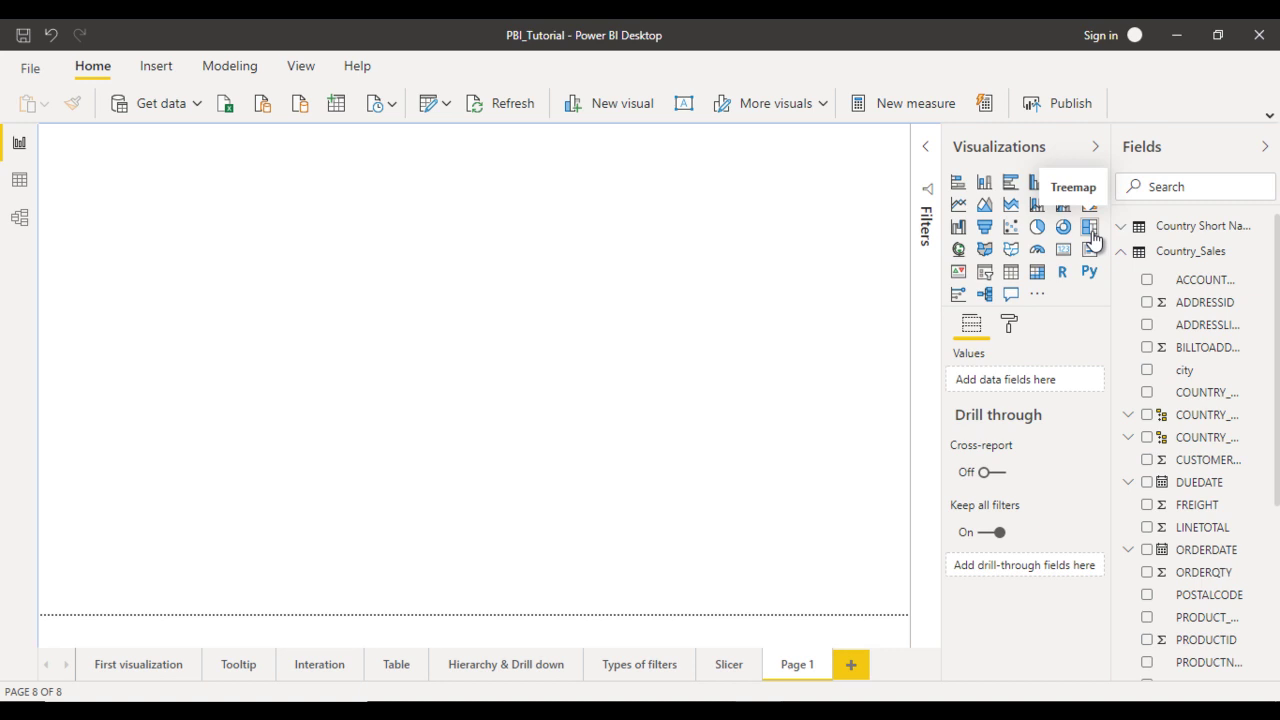
# - Add a page-filling treemap grouped by COUNTRY_NAME with ORDERQTY as its values
pyautogui.click(1091, 235)
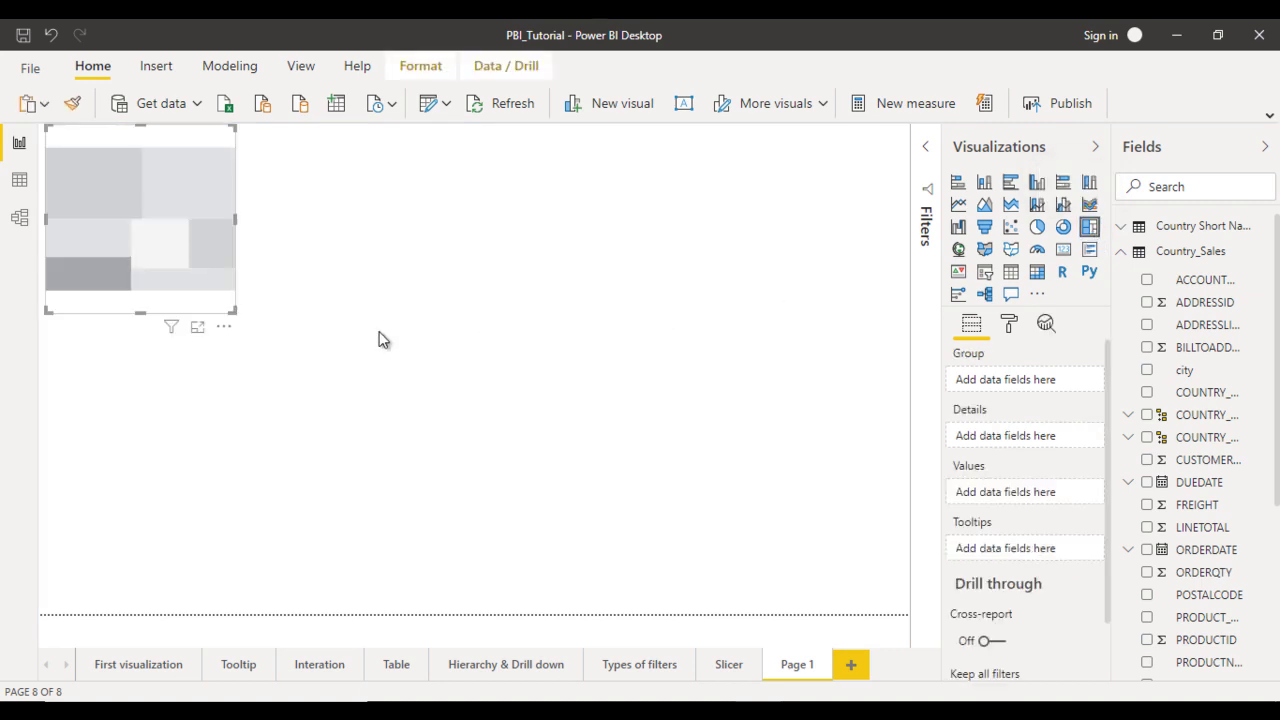
pyautogui.moveTo(234, 311); pyautogui.dragTo(907, 612)
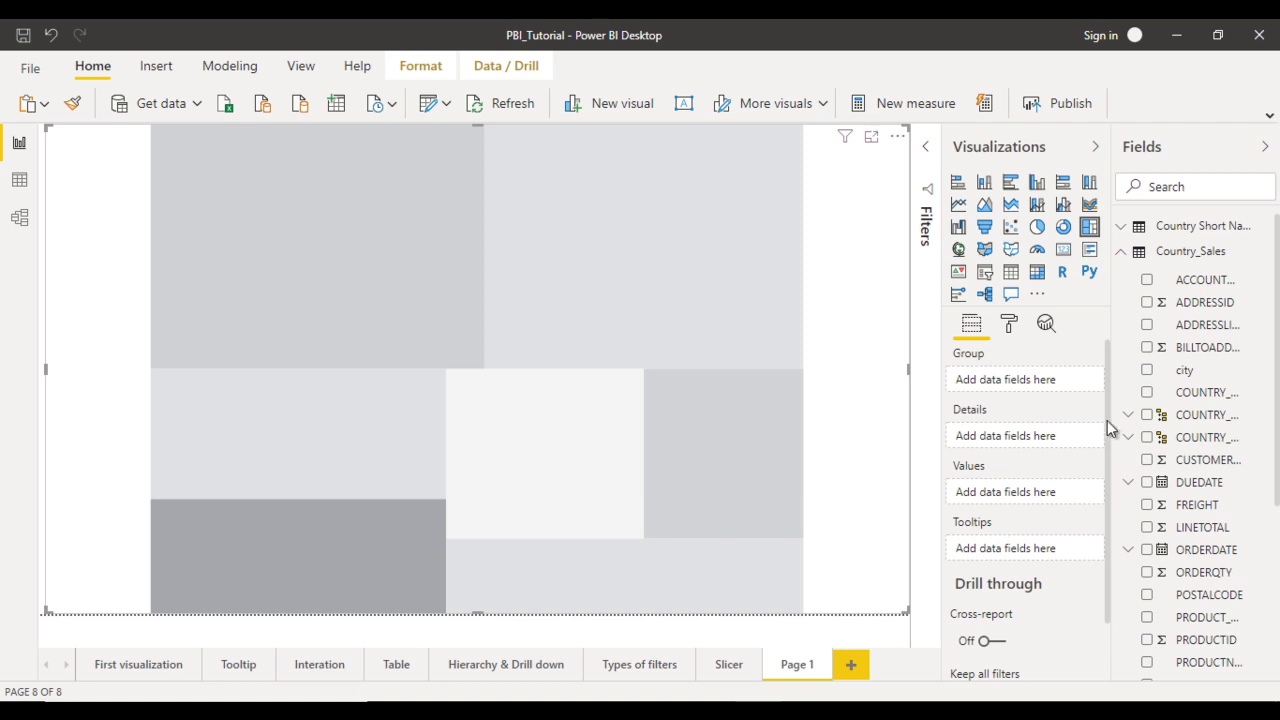
pyautogui.moveTo(1200, 393); pyautogui.dragTo(1000, 380)
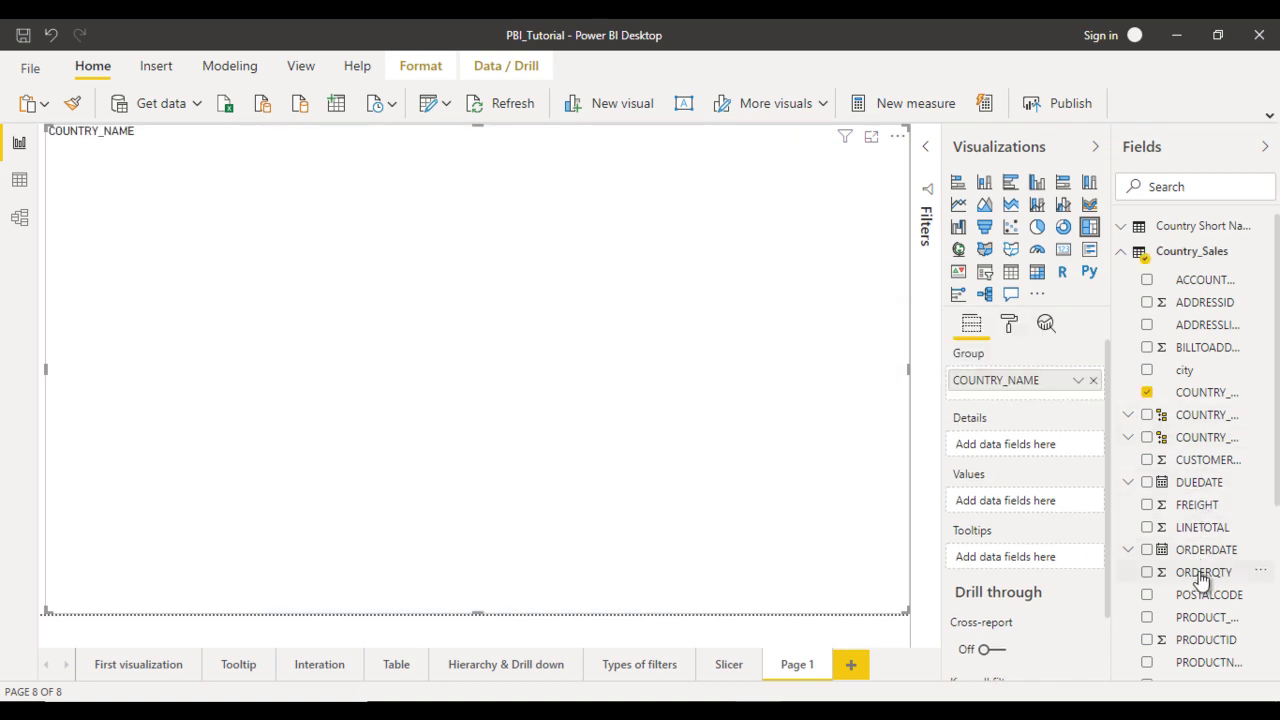
pyautogui.moveTo(1203, 577); pyautogui.dragTo(1020, 500)
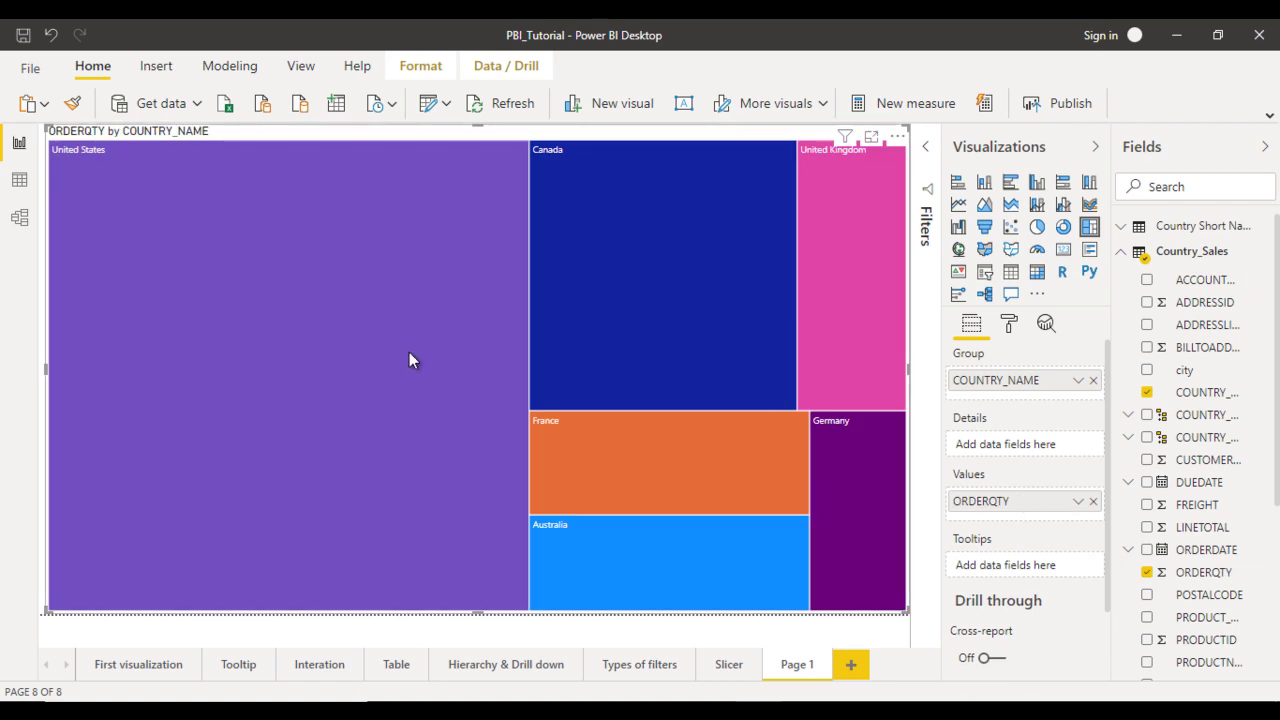
pyautogui.moveTo(108, 180)
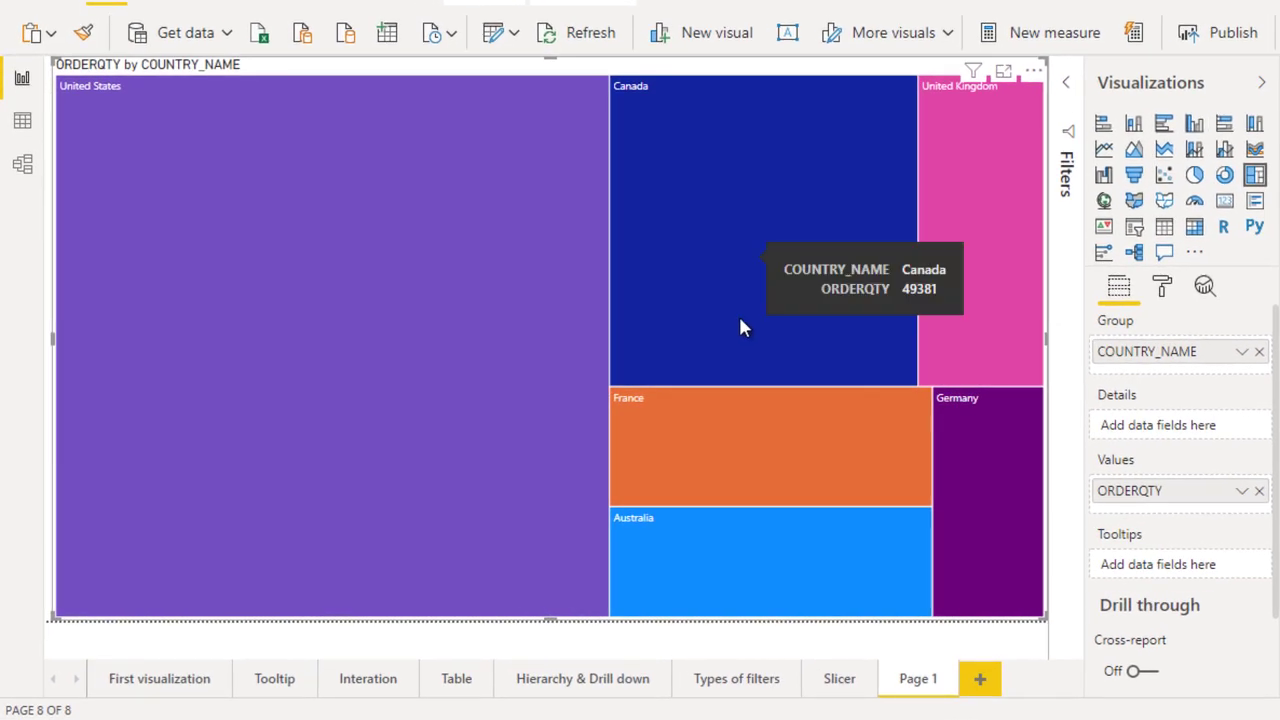
pyautogui.moveTo(605, 458)
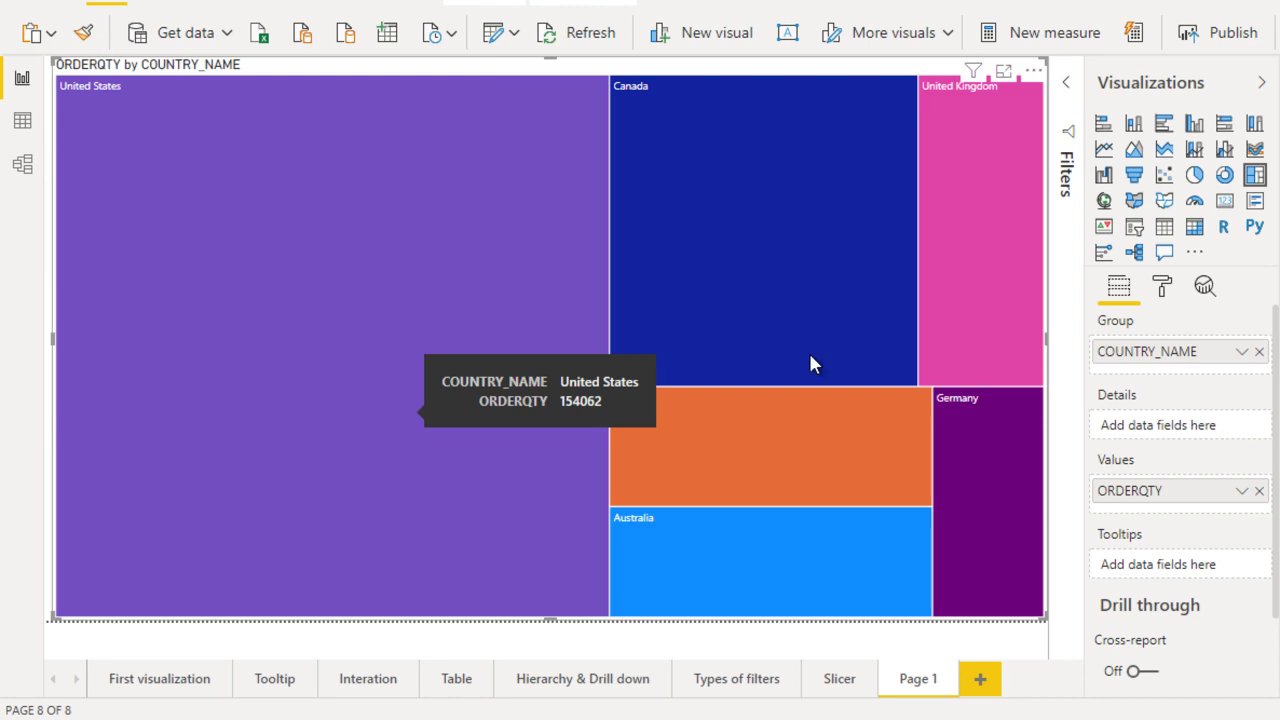
# - Turn on treemap data labels and set their display units to None
pyautogui.click(1163, 290)
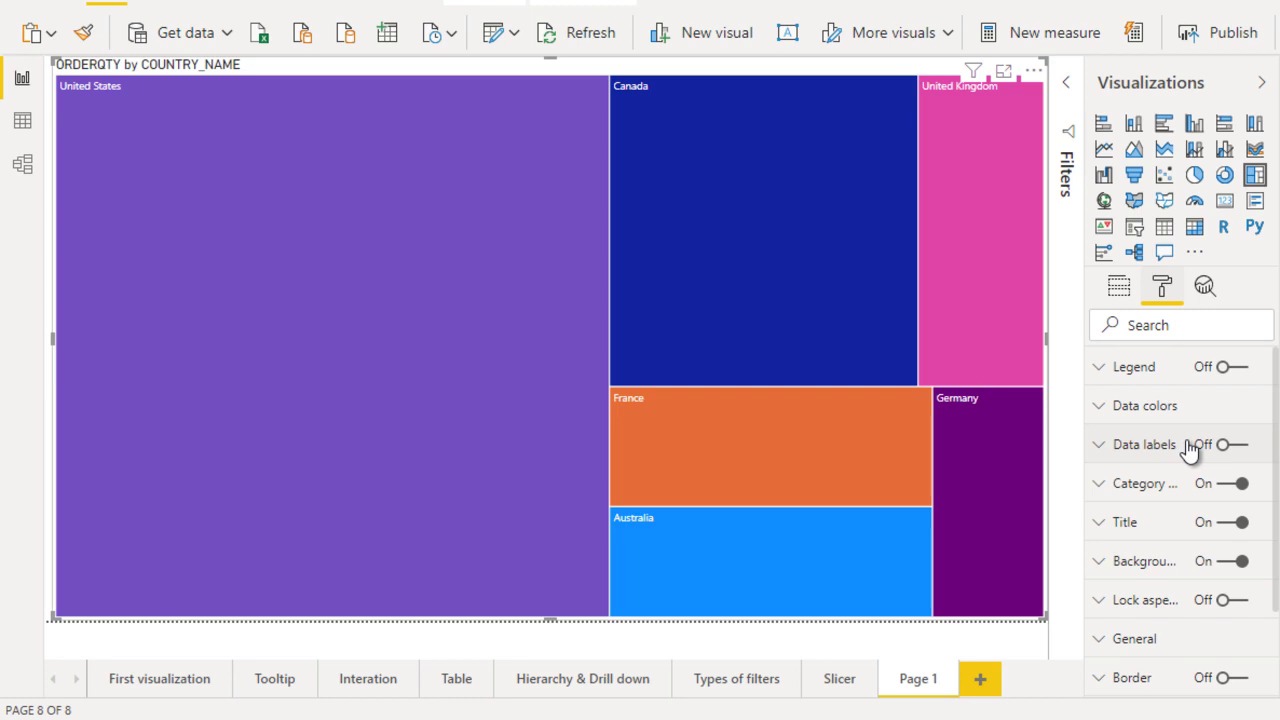
pyautogui.click(1235, 447)
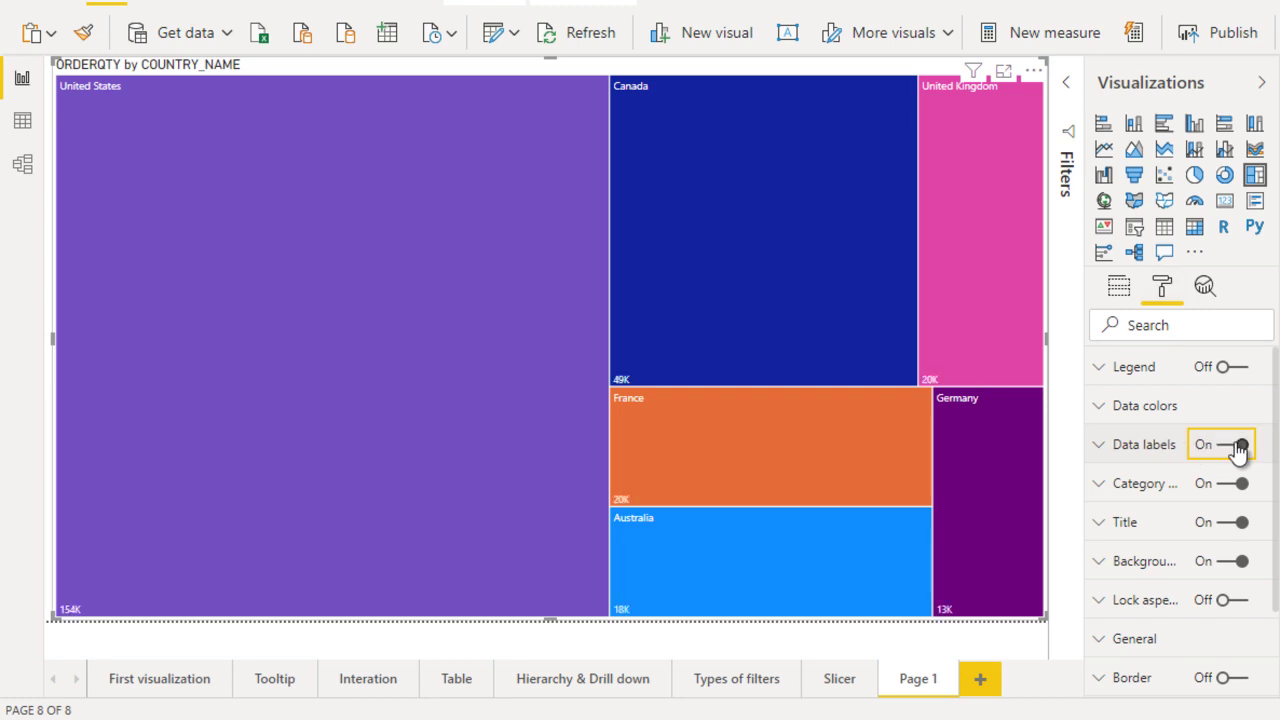
pyautogui.click(1142, 447)
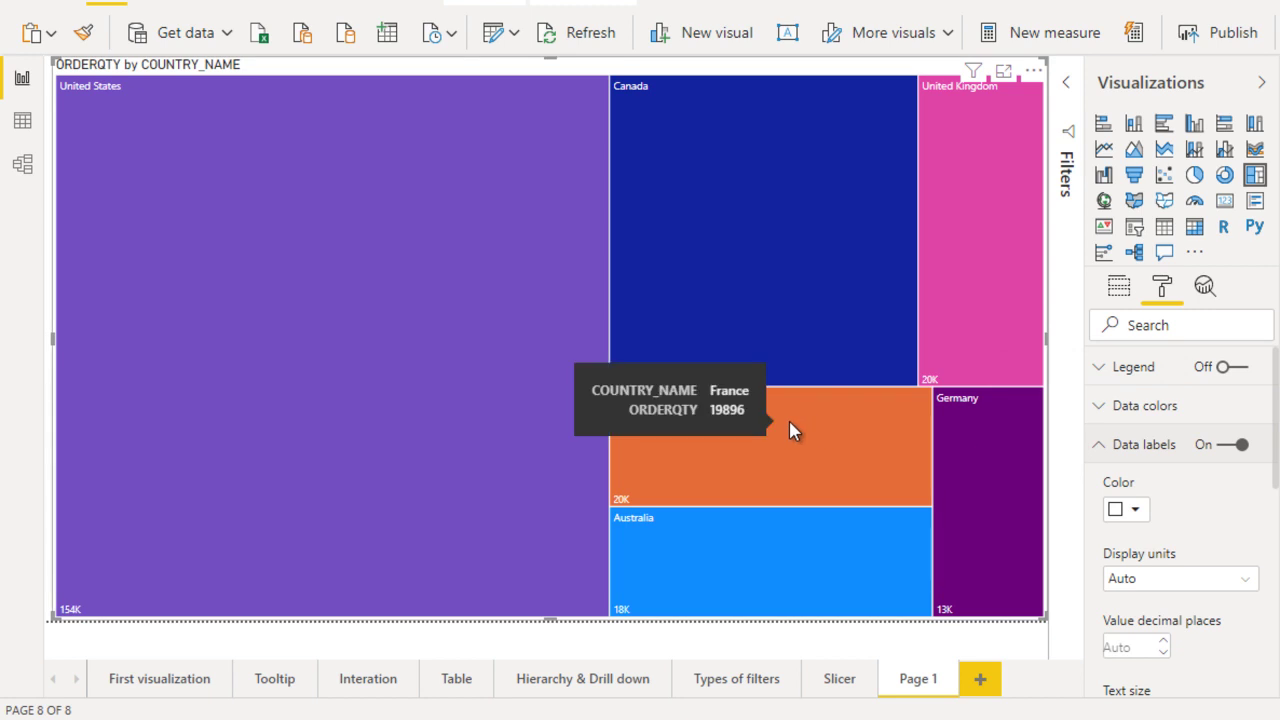
pyautogui.click(1210, 582)
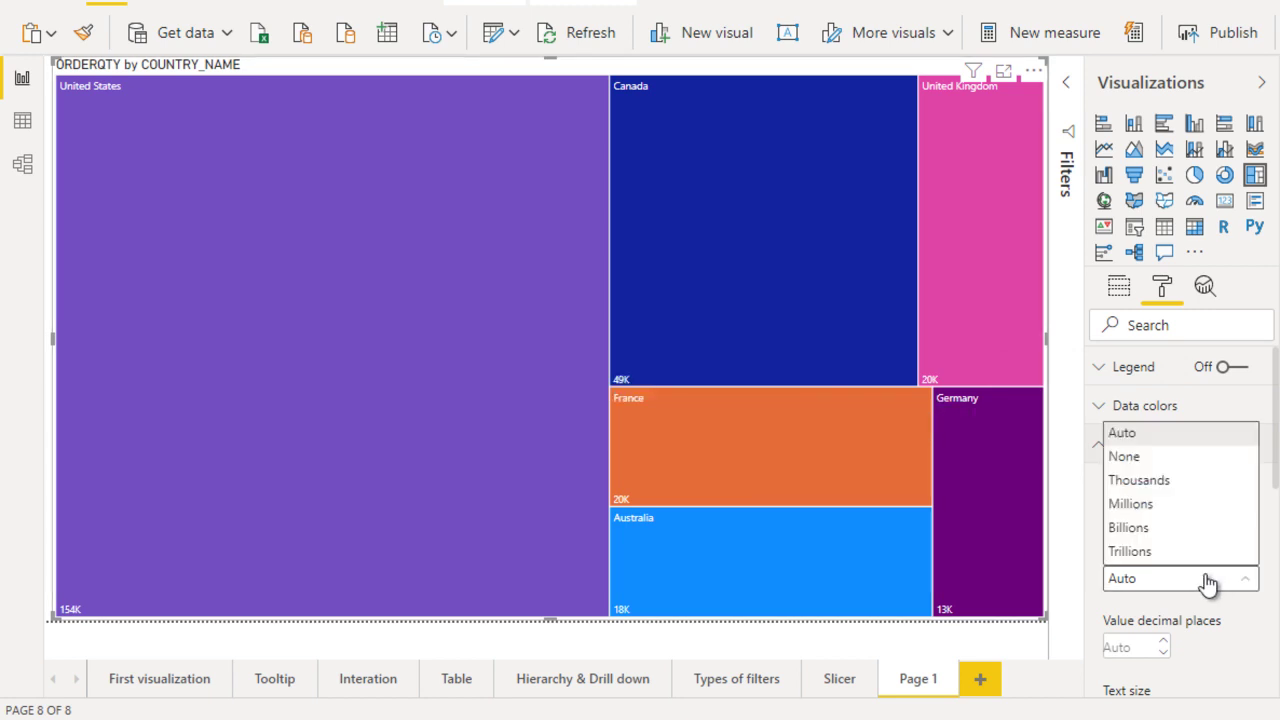
pyautogui.click(1209, 583)
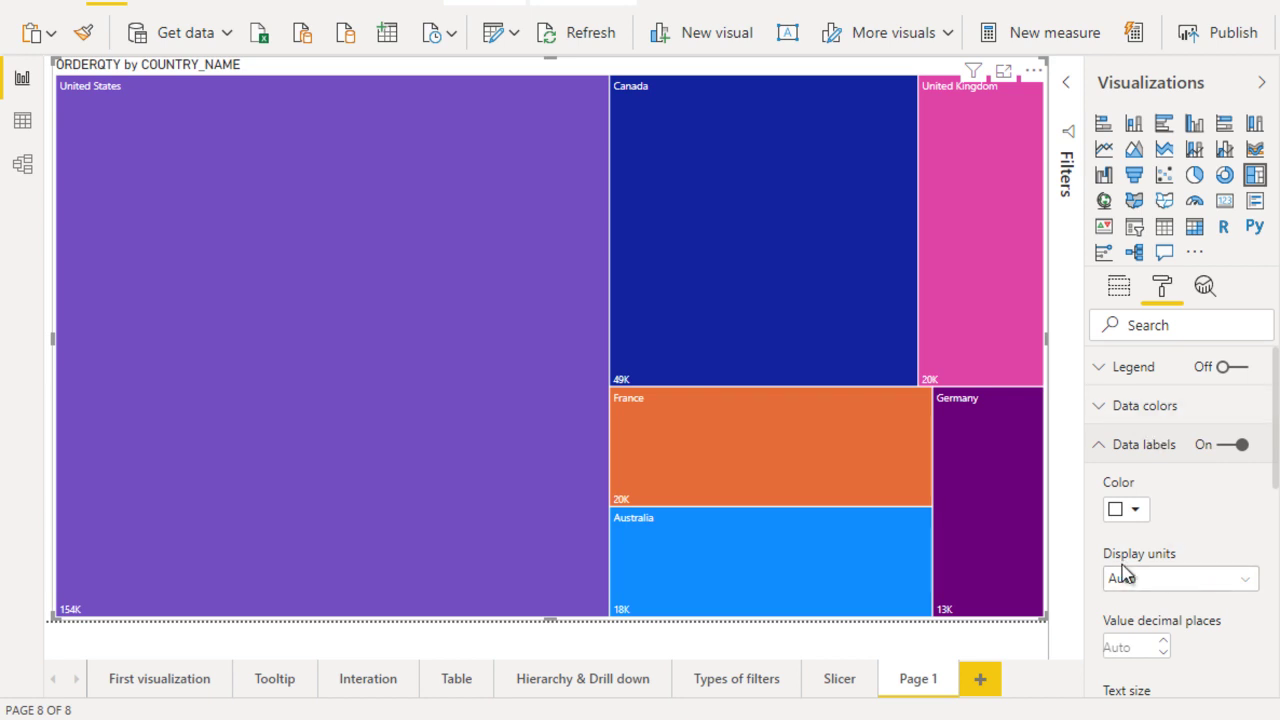
pyautogui.click(1174, 590)
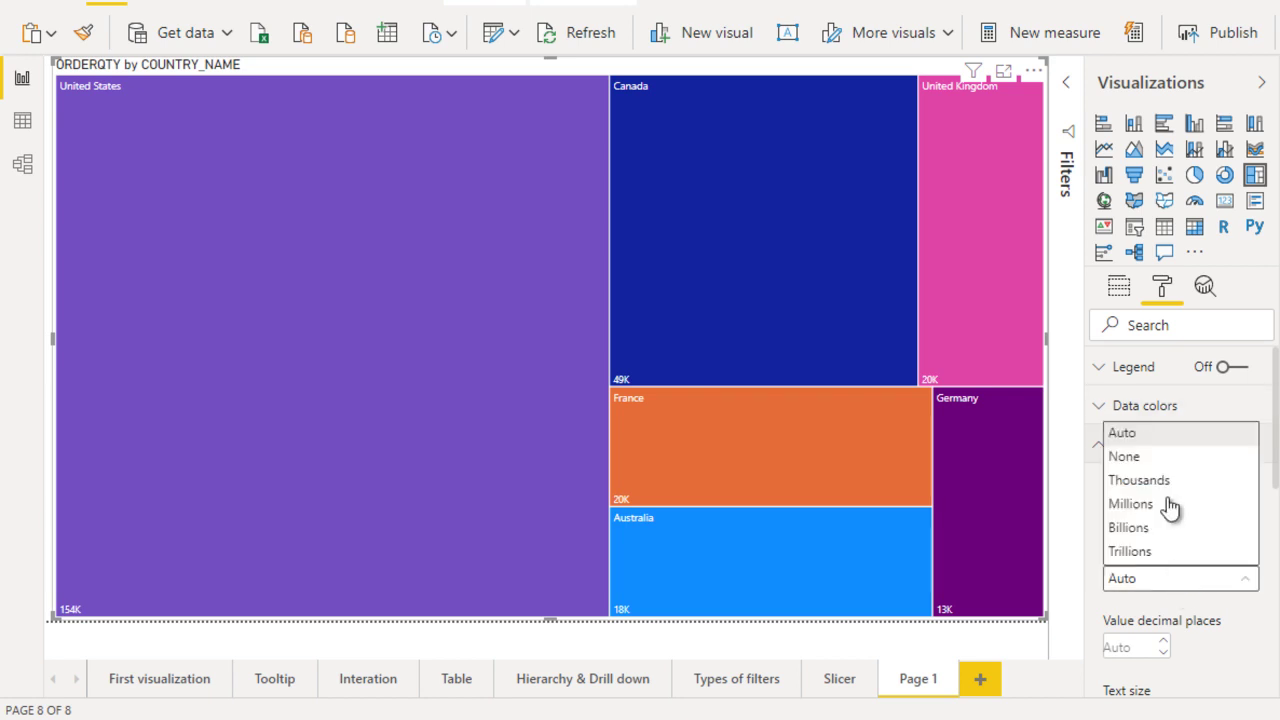
pyautogui.click(1168, 457)
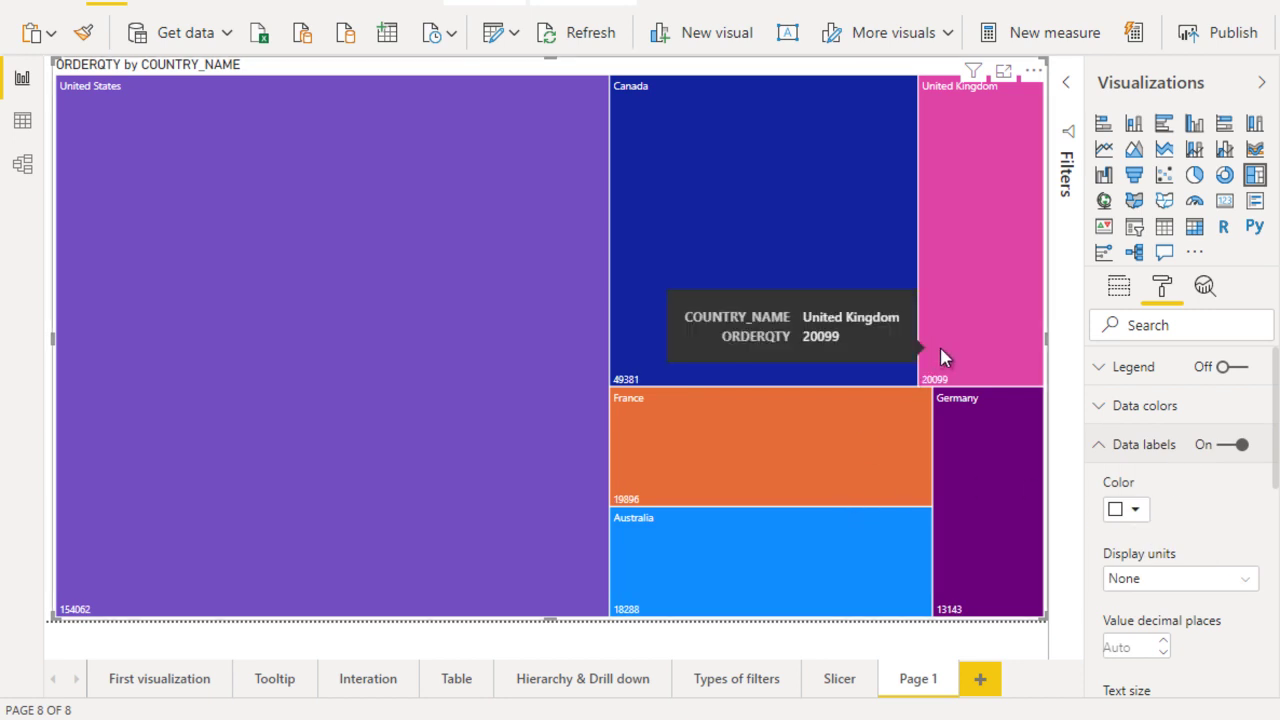
# - Collapse Data labels and expand Data colors to review each country's colour picker
pyautogui.click(1106, 445)
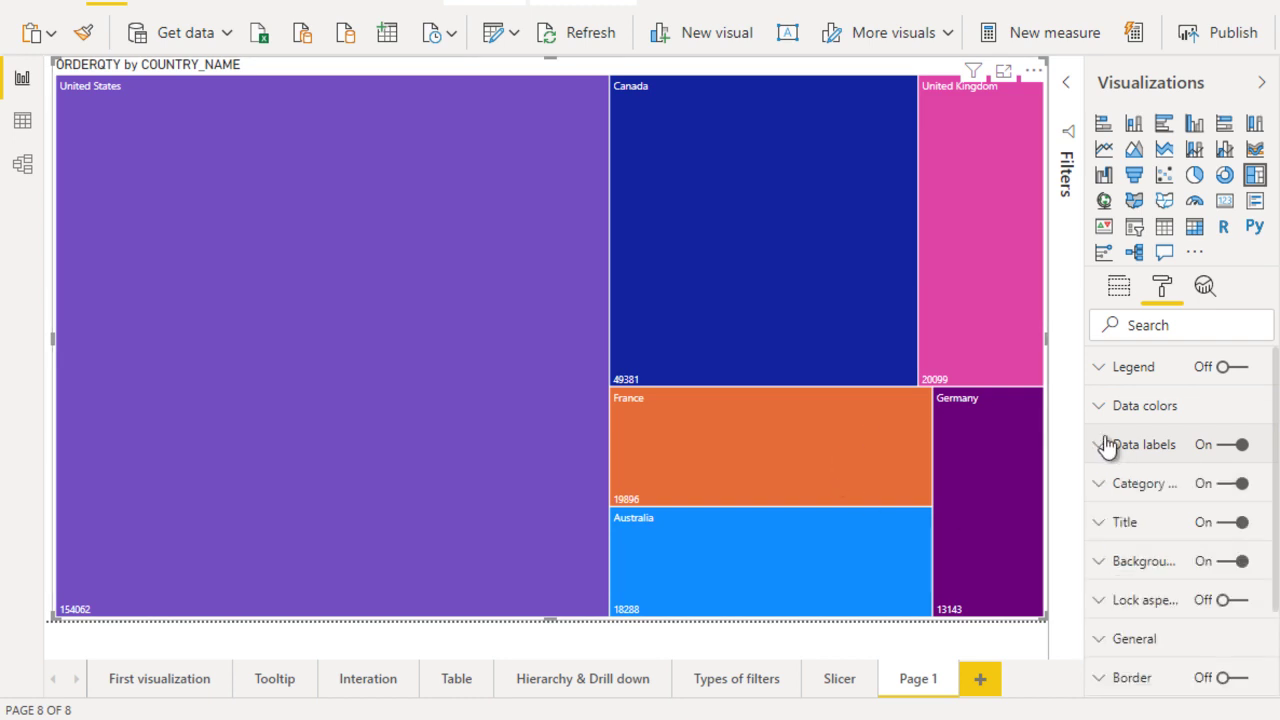
pyautogui.click(1192, 407)
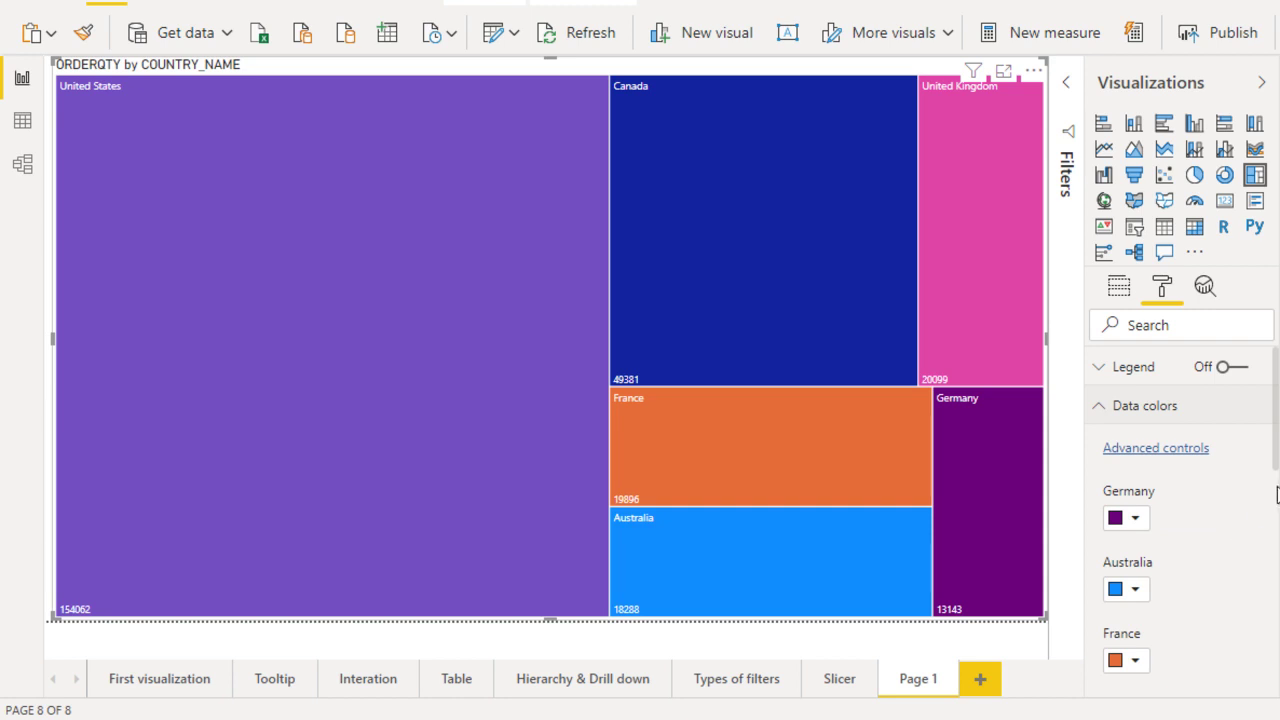
pyautogui.scroll(-3, 1276, 493)
pyautogui.scroll(2, 1276, 493)
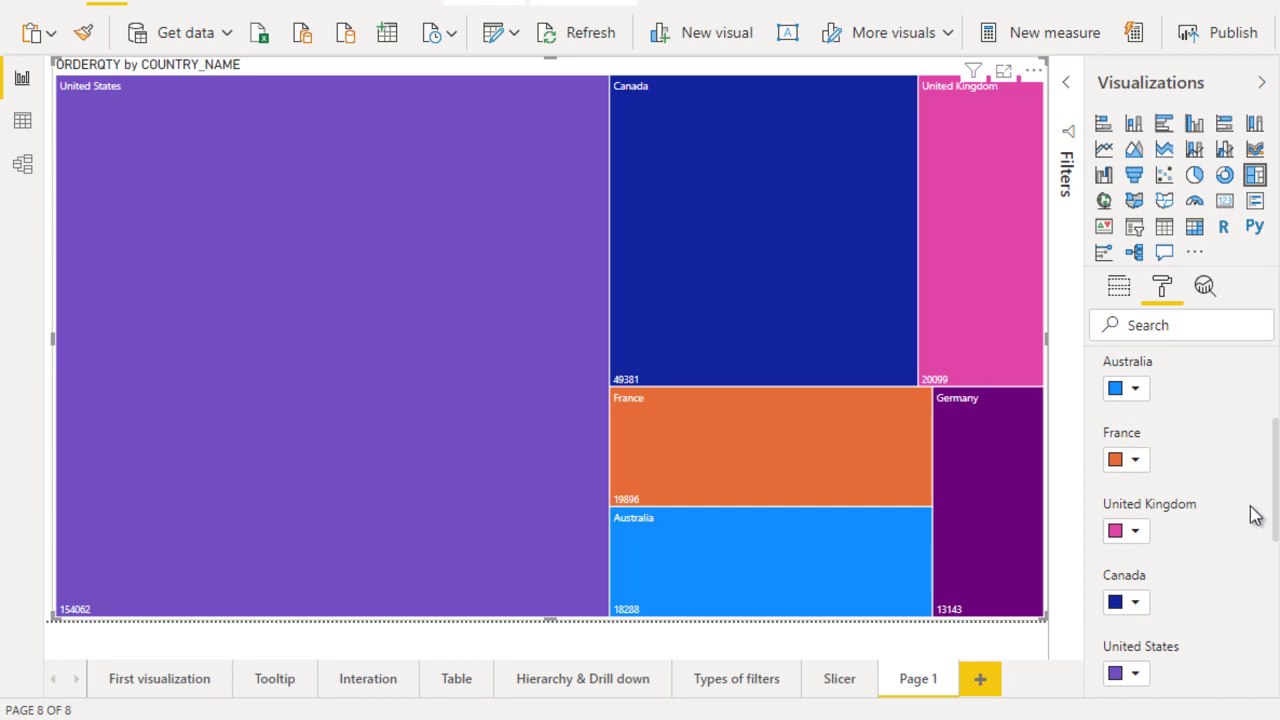
pyautogui.moveTo(1276, 490); pyautogui.dragTo(1275, 424)
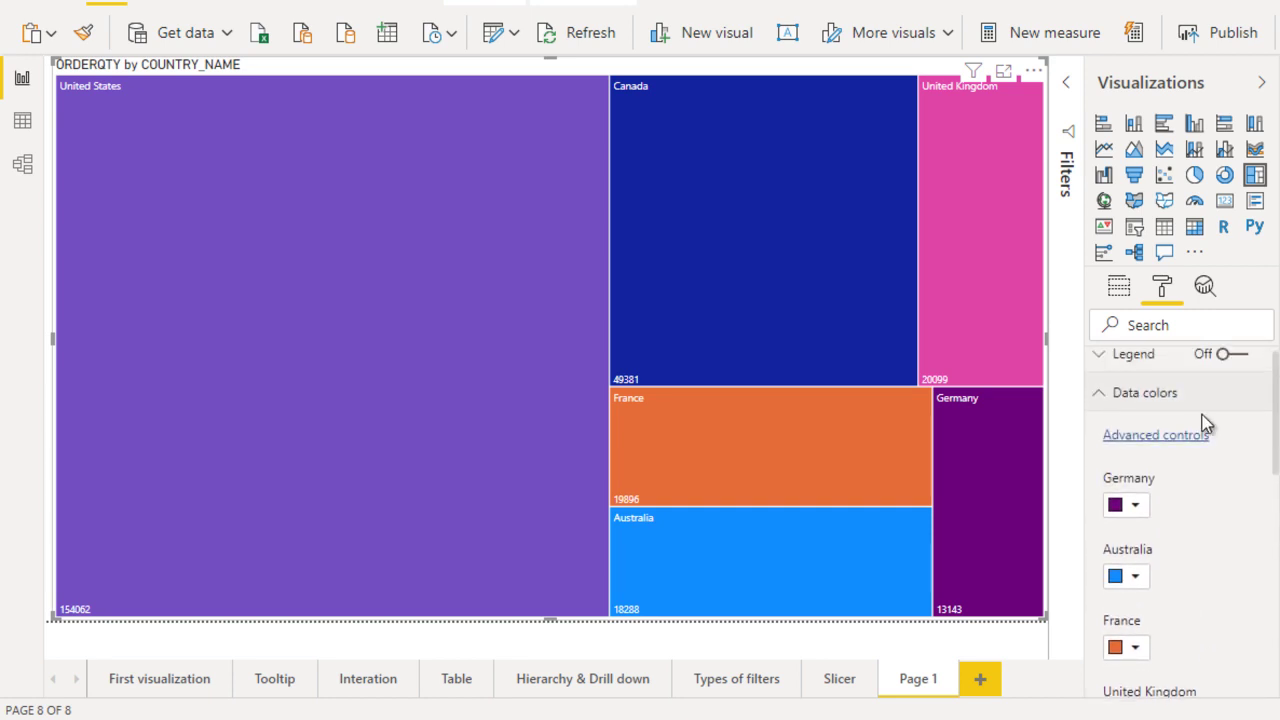
pyautogui.click(1159, 436)
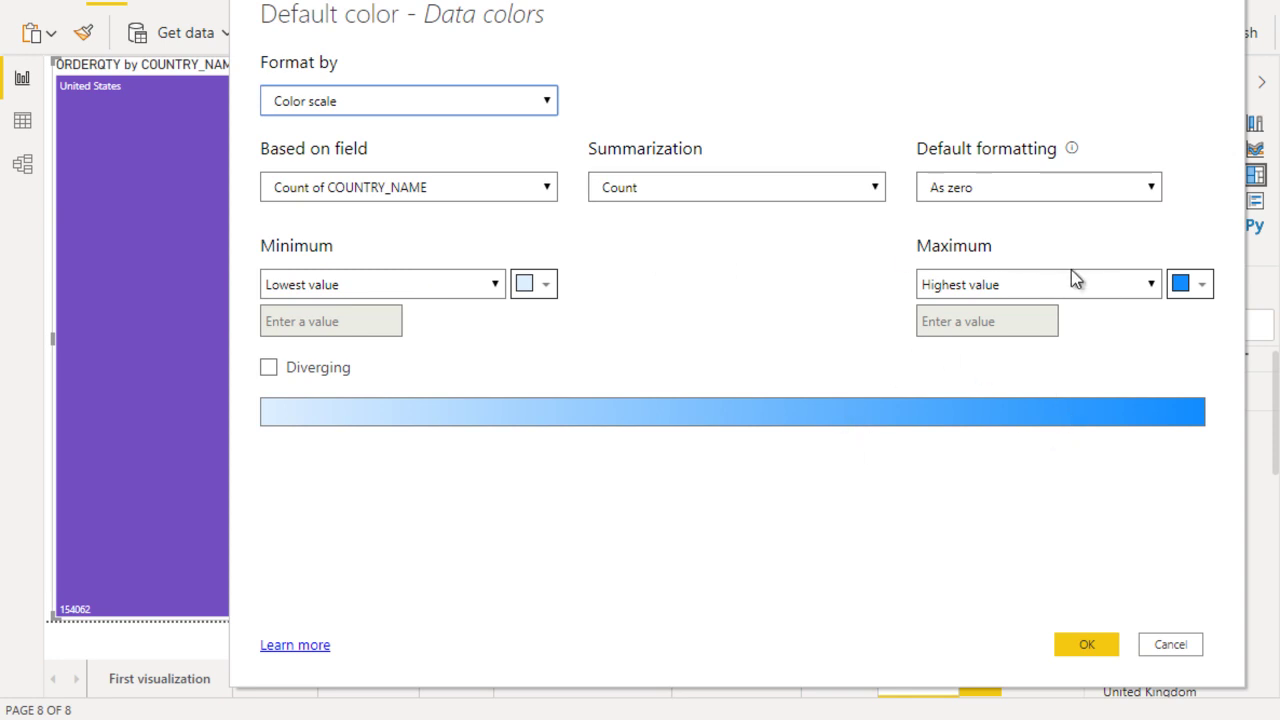
pyautogui.click(480, 108)
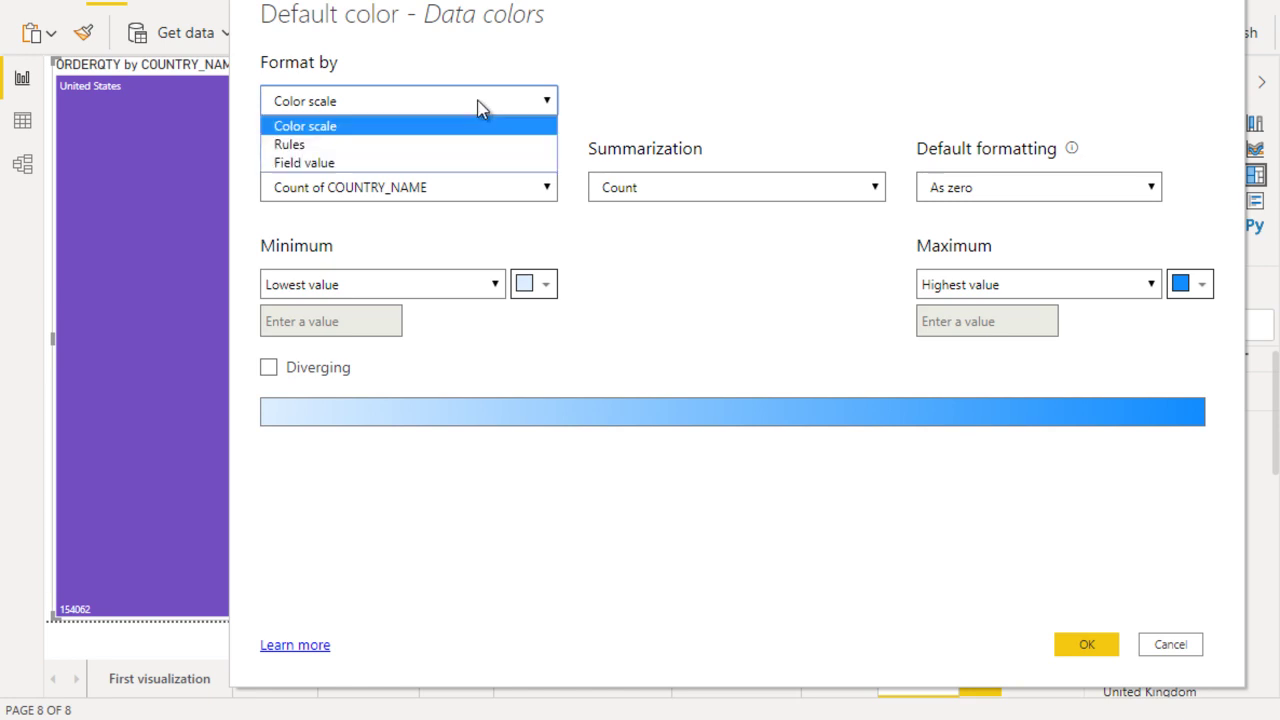
pyautogui.click(446, 148)
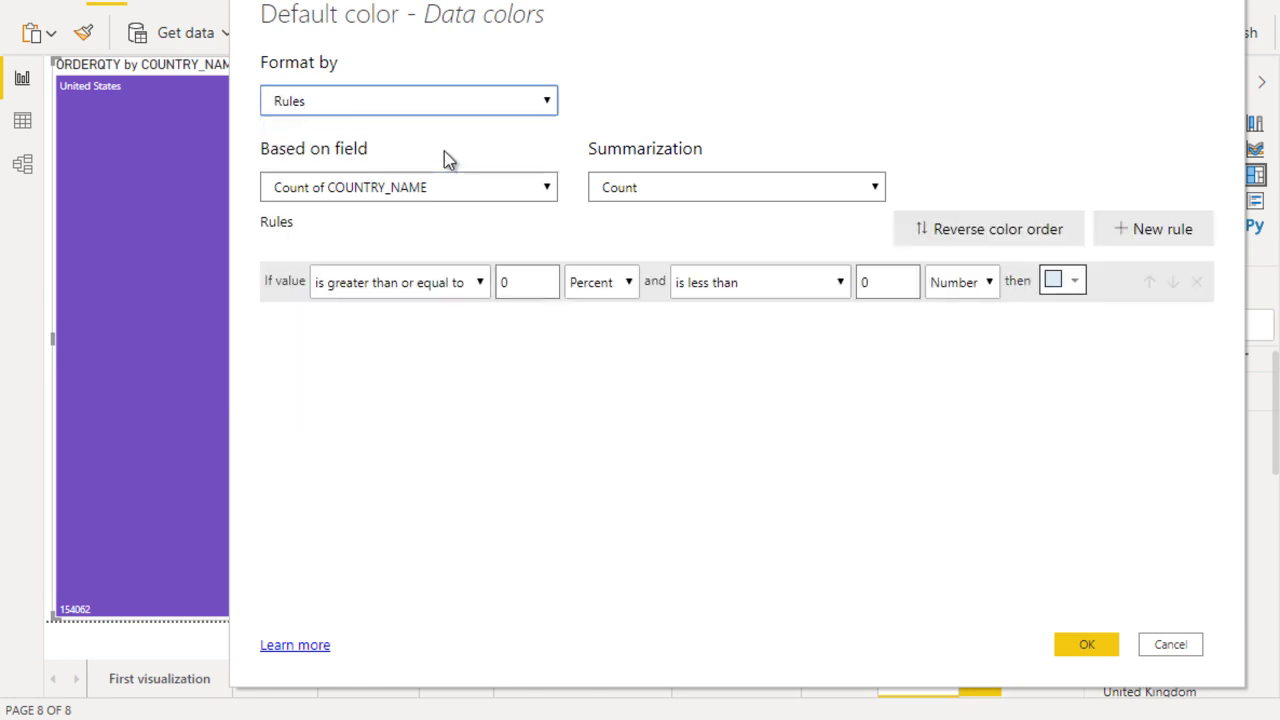
pyautogui.click(390, 100)
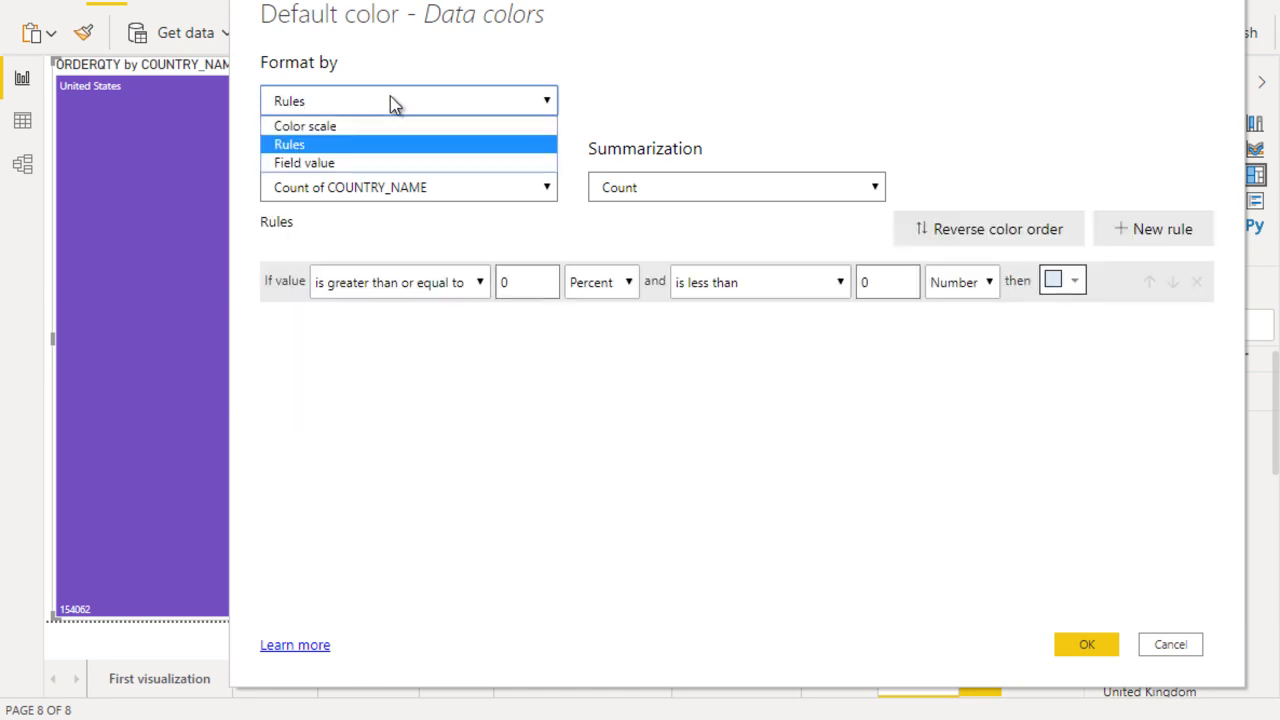
pyautogui.click(391, 163)
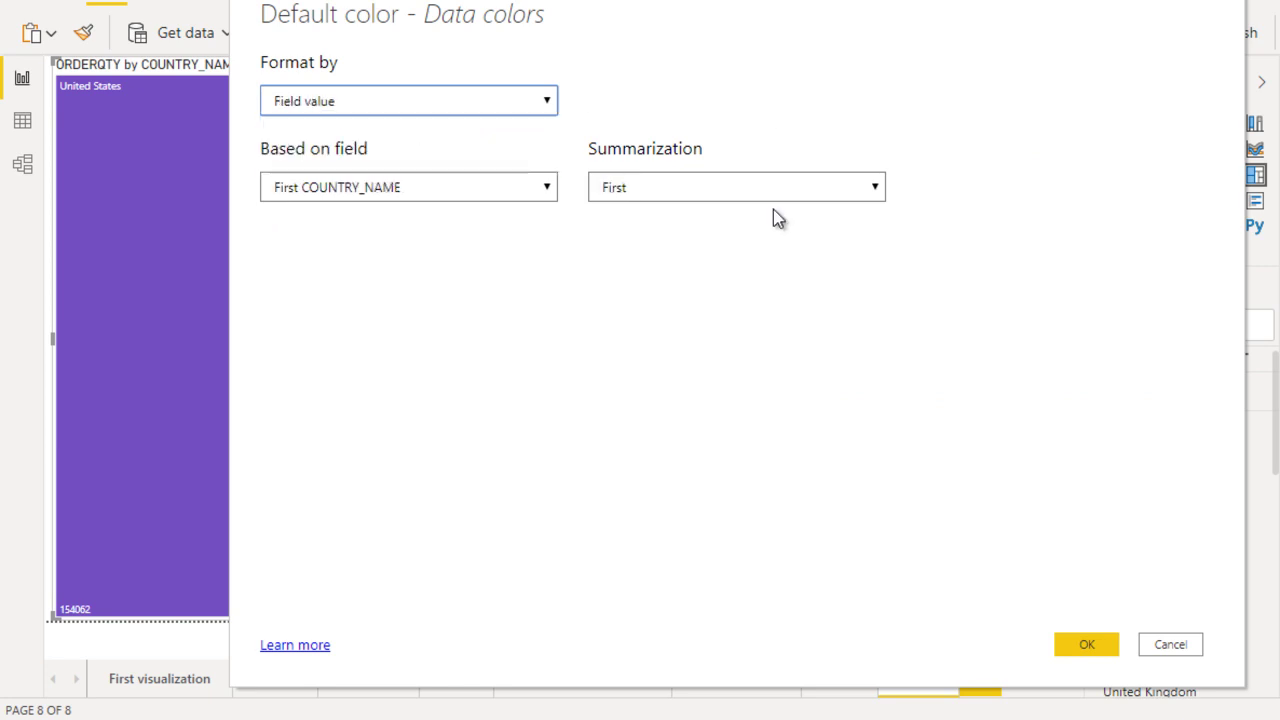
# - Discard the advanced colour settings and briefly cross-highlight, then clear, the United States tile
pyautogui.click(1170, 645)
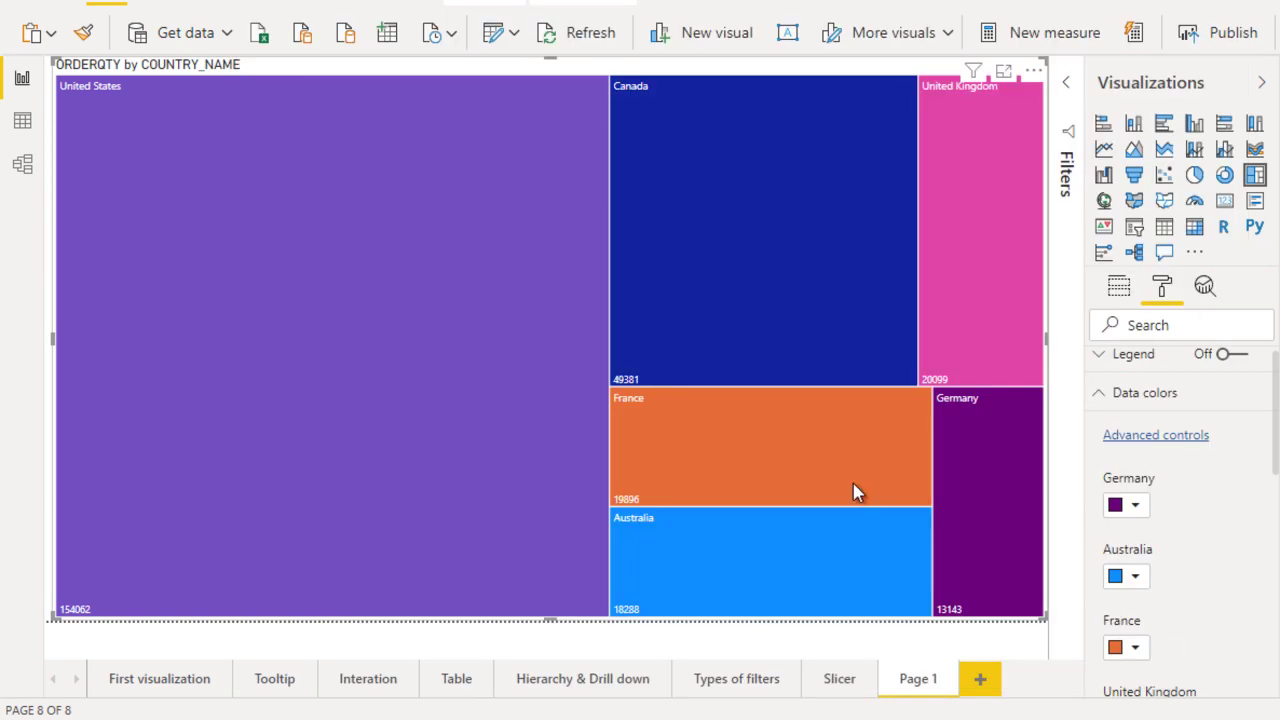
pyautogui.moveTo(704, 437)
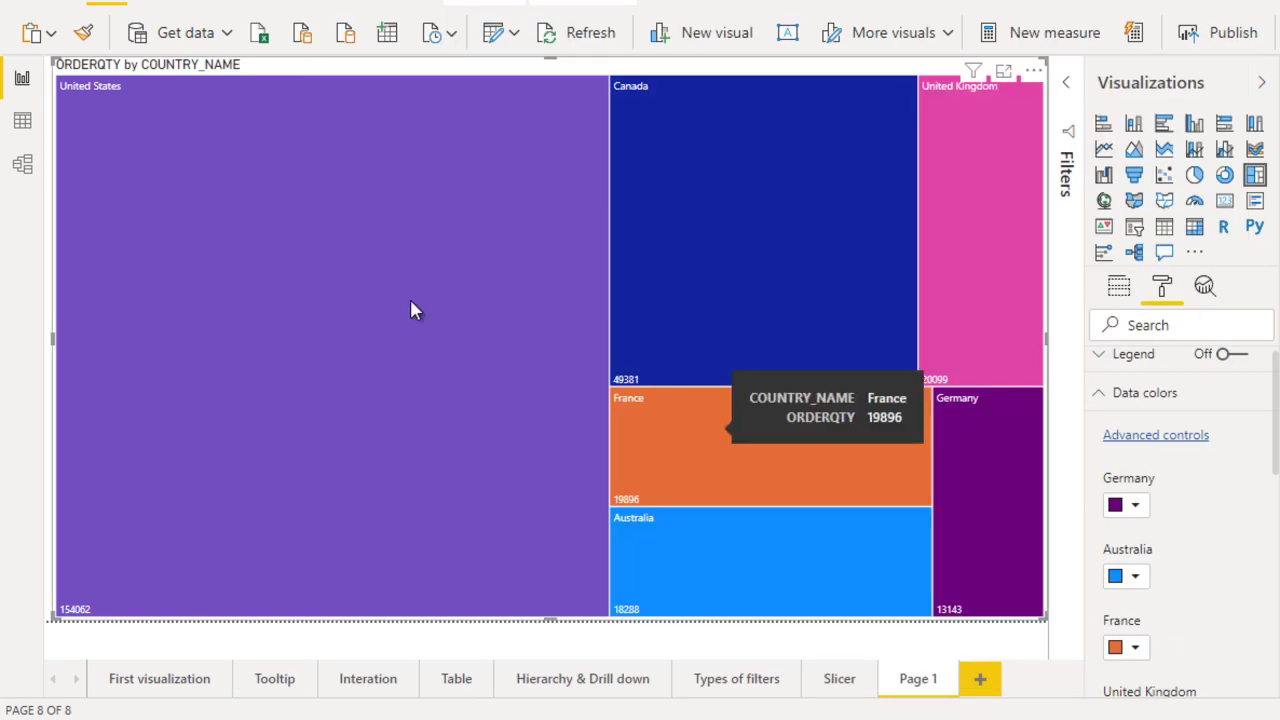
pyautogui.click(585, 413)
pyautogui.click(586, 407)
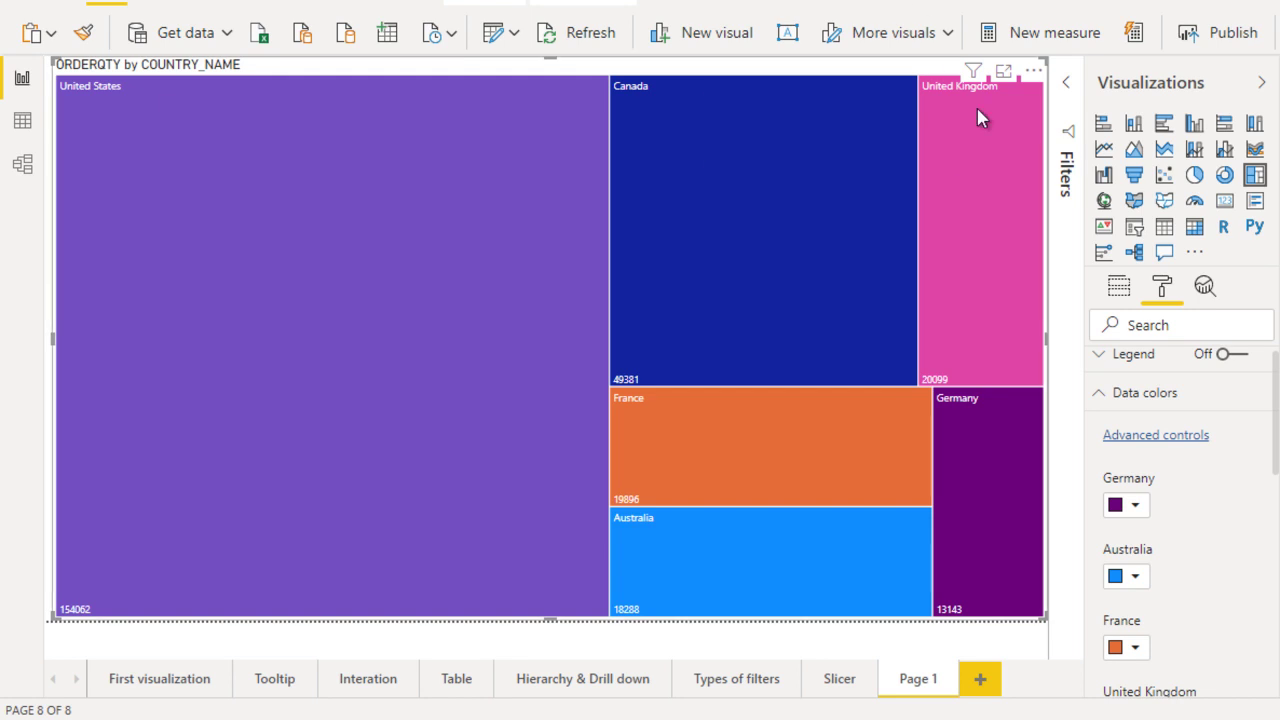
# - Expand the Filters pane and set the COUNTRY_NAME filter type to Advanced filtering
pyautogui.moveTo(980, 117)
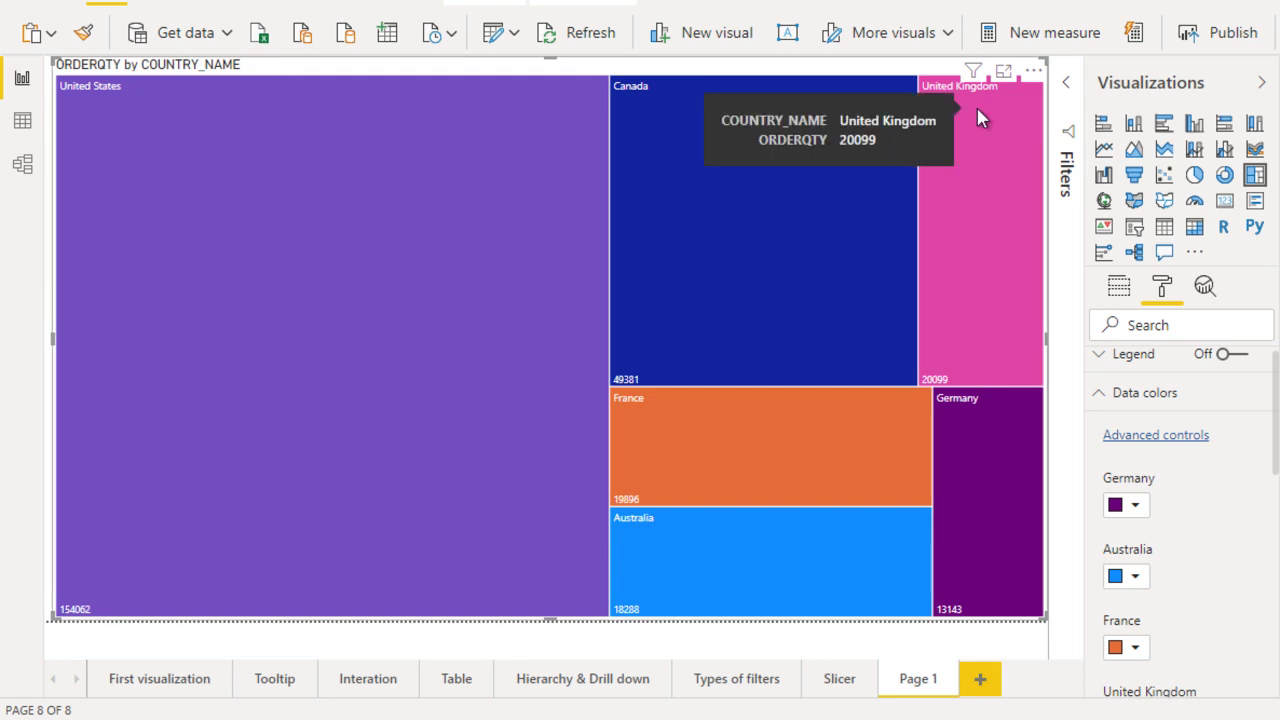
pyautogui.click(1068, 85)
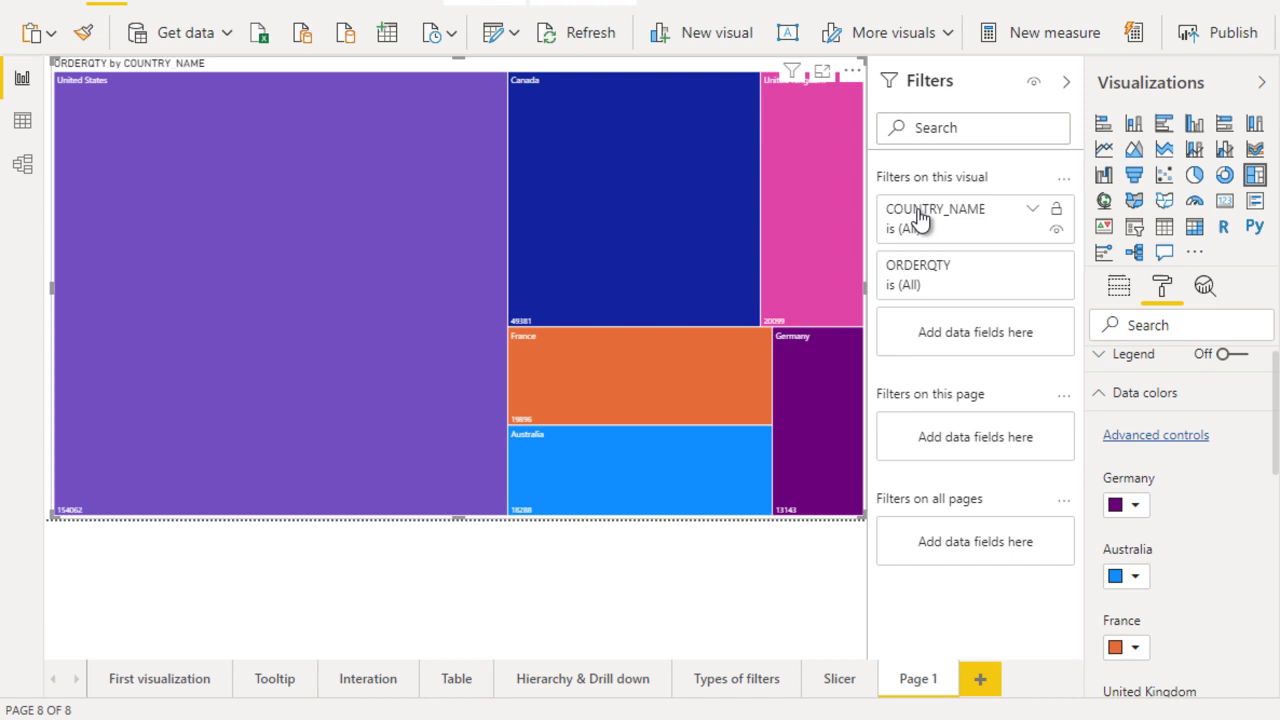
pyautogui.click(1031, 212)
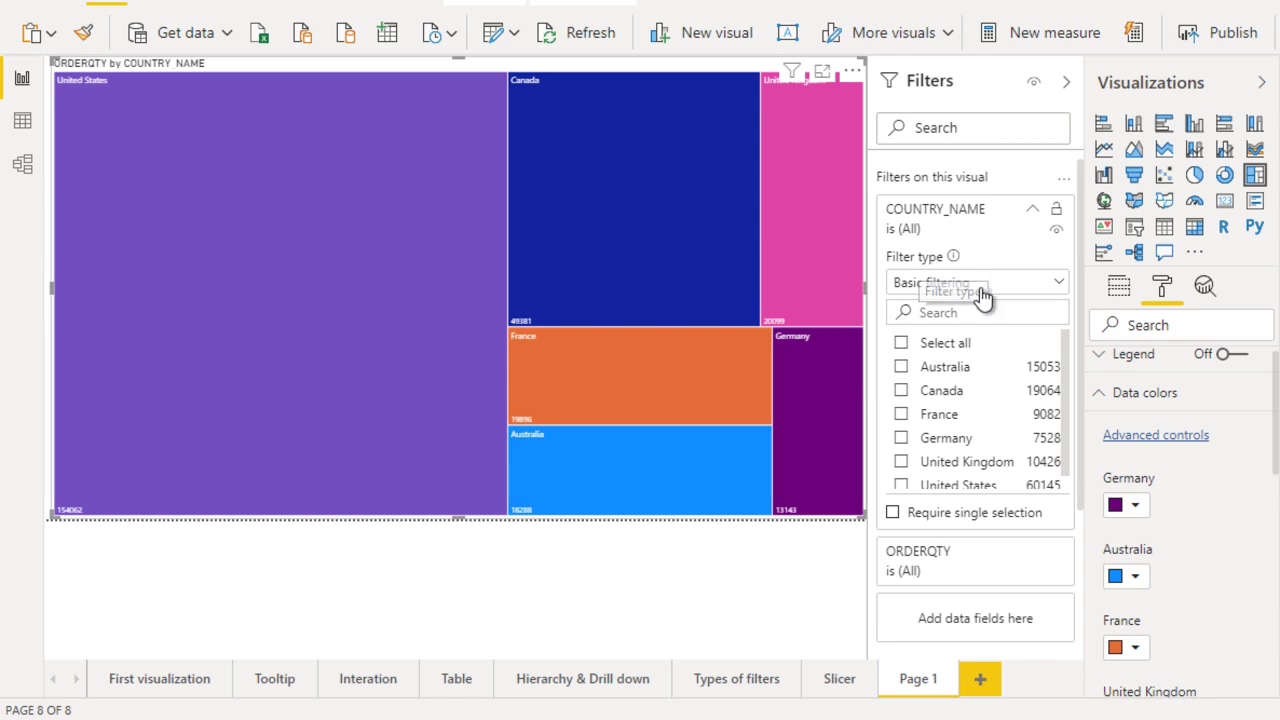
pyautogui.click(1020, 287)
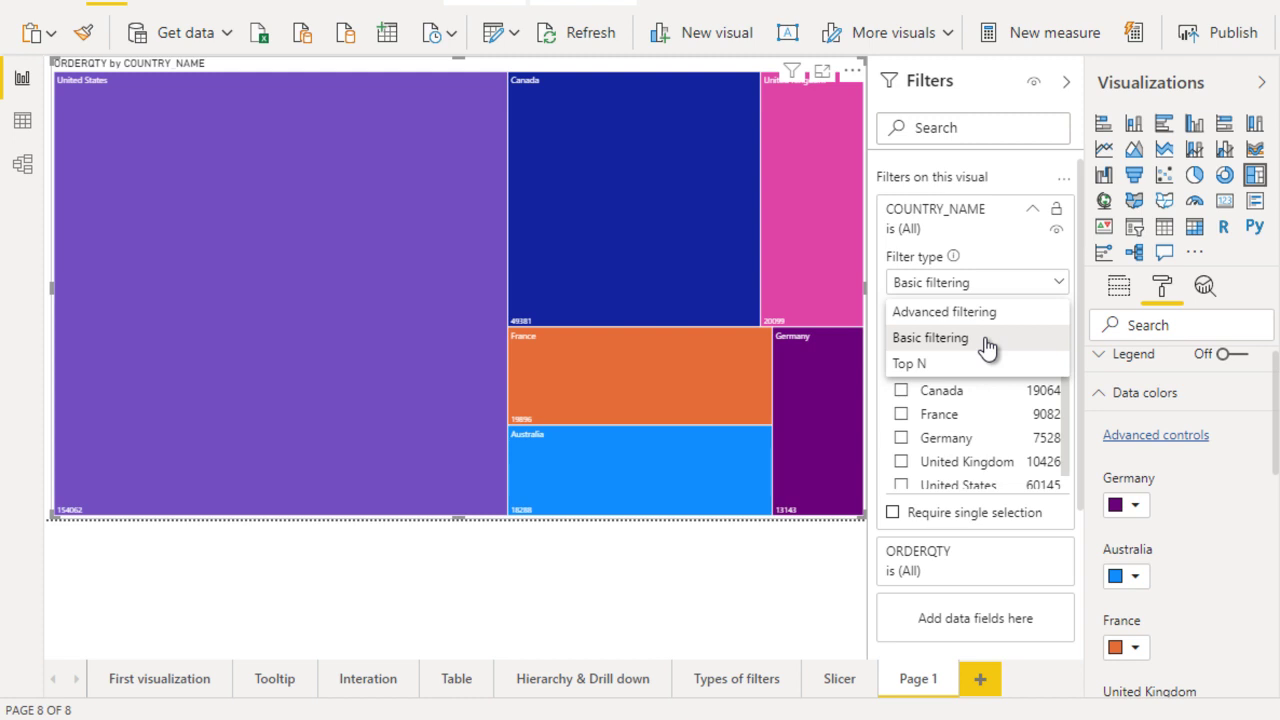
pyautogui.click(965, 315)
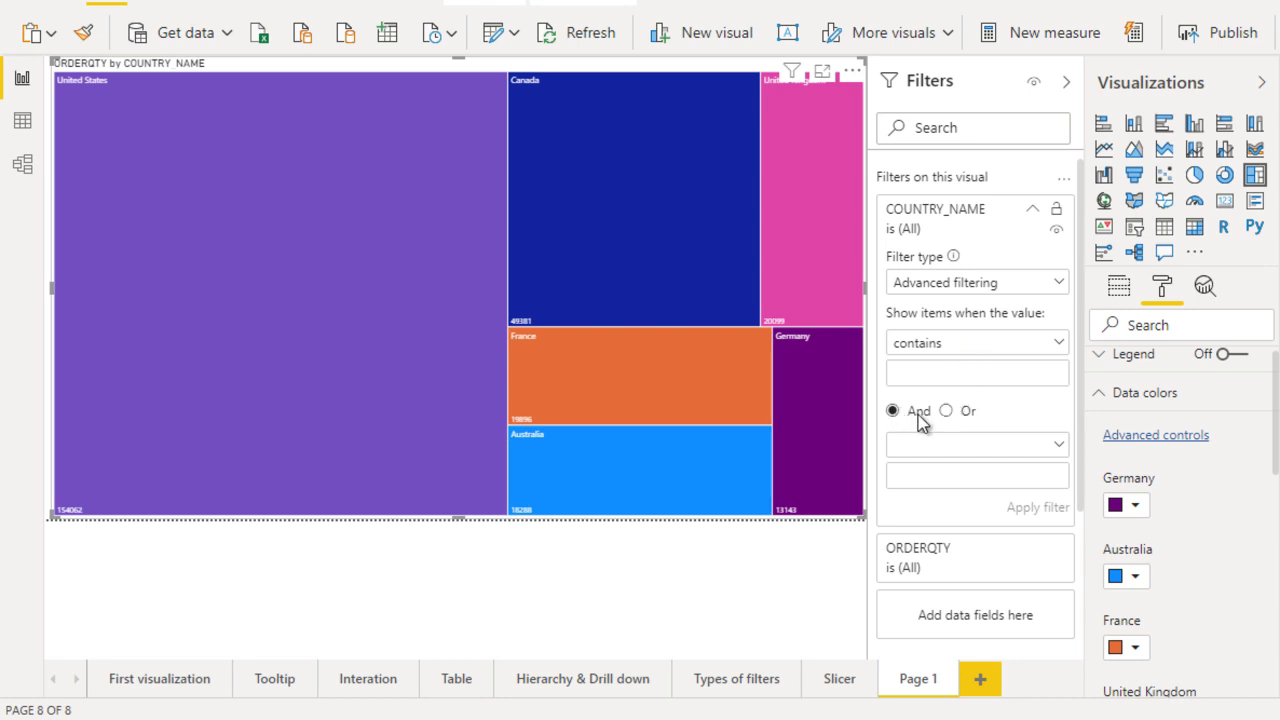
# - Apply a Top N filter keeping the top 3 countries by Sum of ORDERQTY
pyautogui.click(963, 290)
pyautogui.click(943, 364)
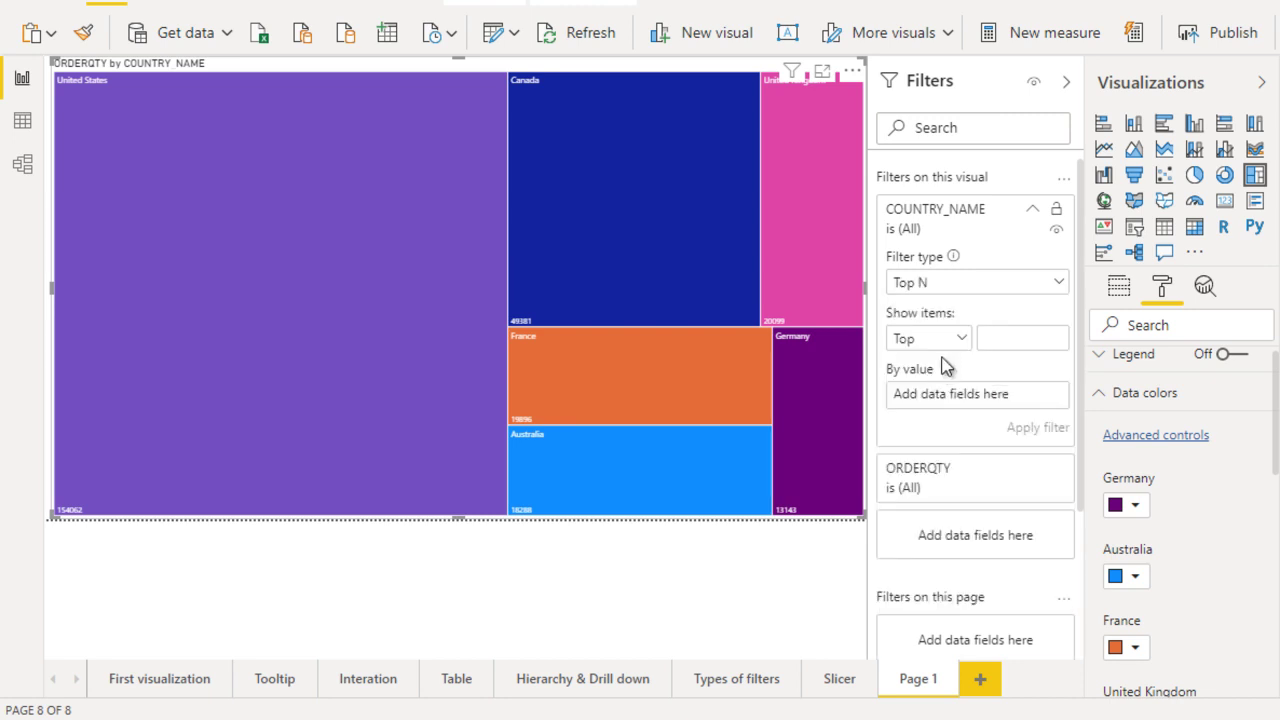
pyautogui.click(990, 334)
pyautogui.write('3')
pyautogui.moveTo(1278, 555); pyautogui.dragTo(1008, 398)
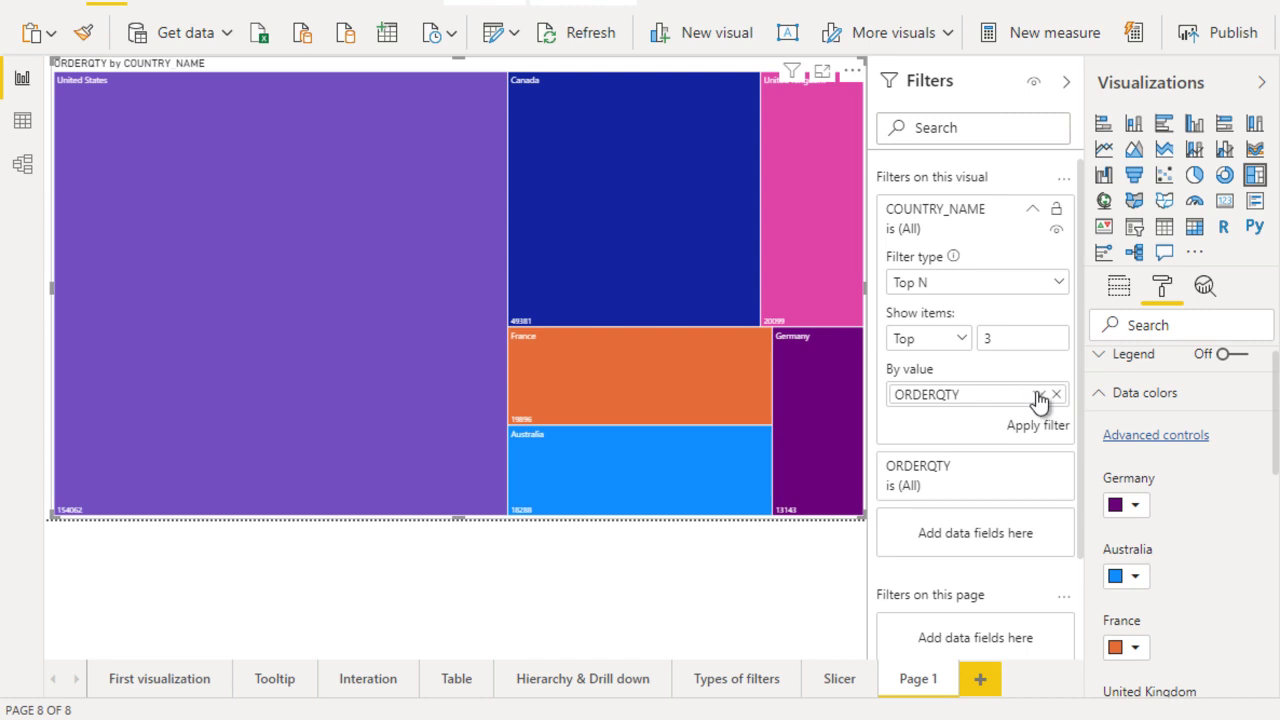
pyautogui.click(1039, 395)
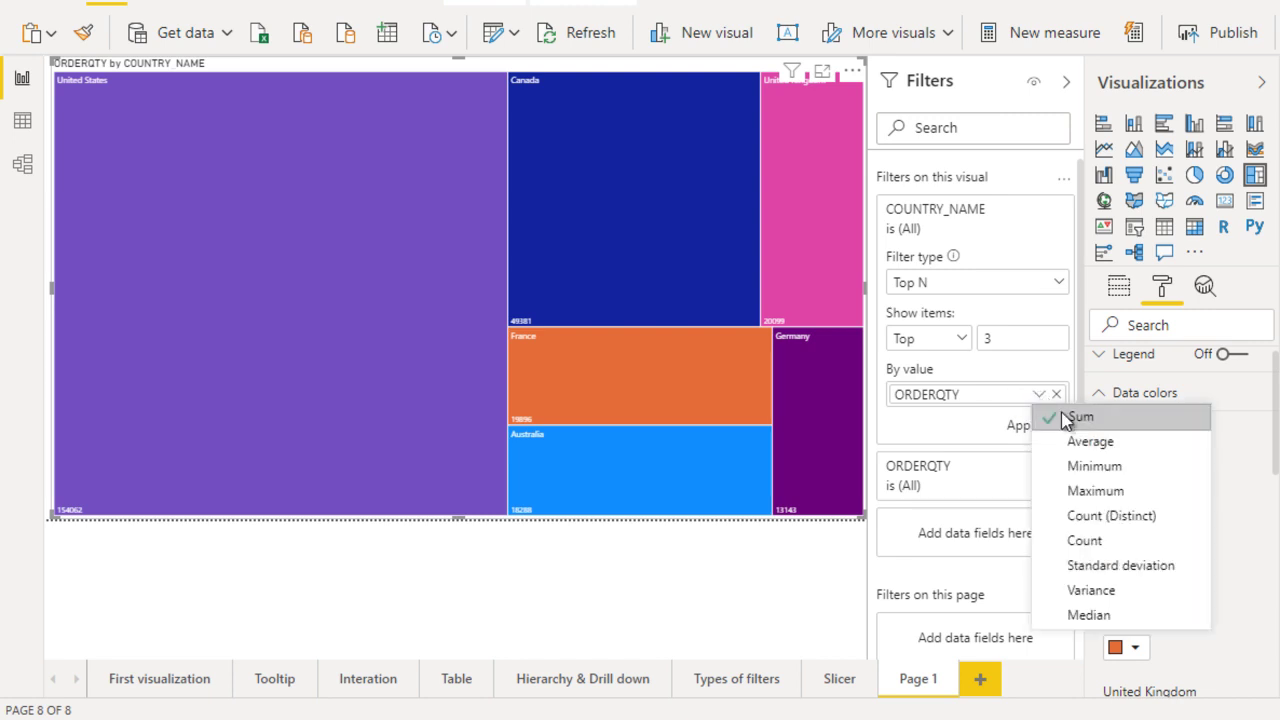
pyautogui.click(1066, 418)
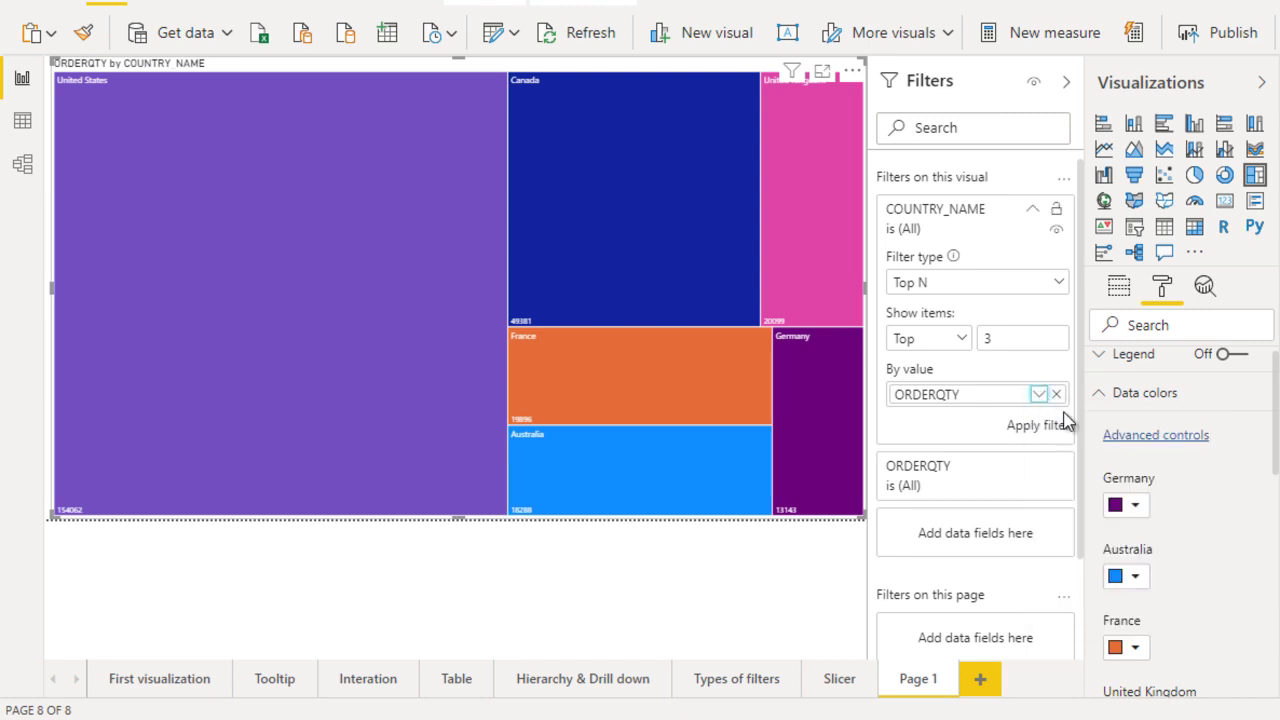
pyautogui.click(1044, 428)
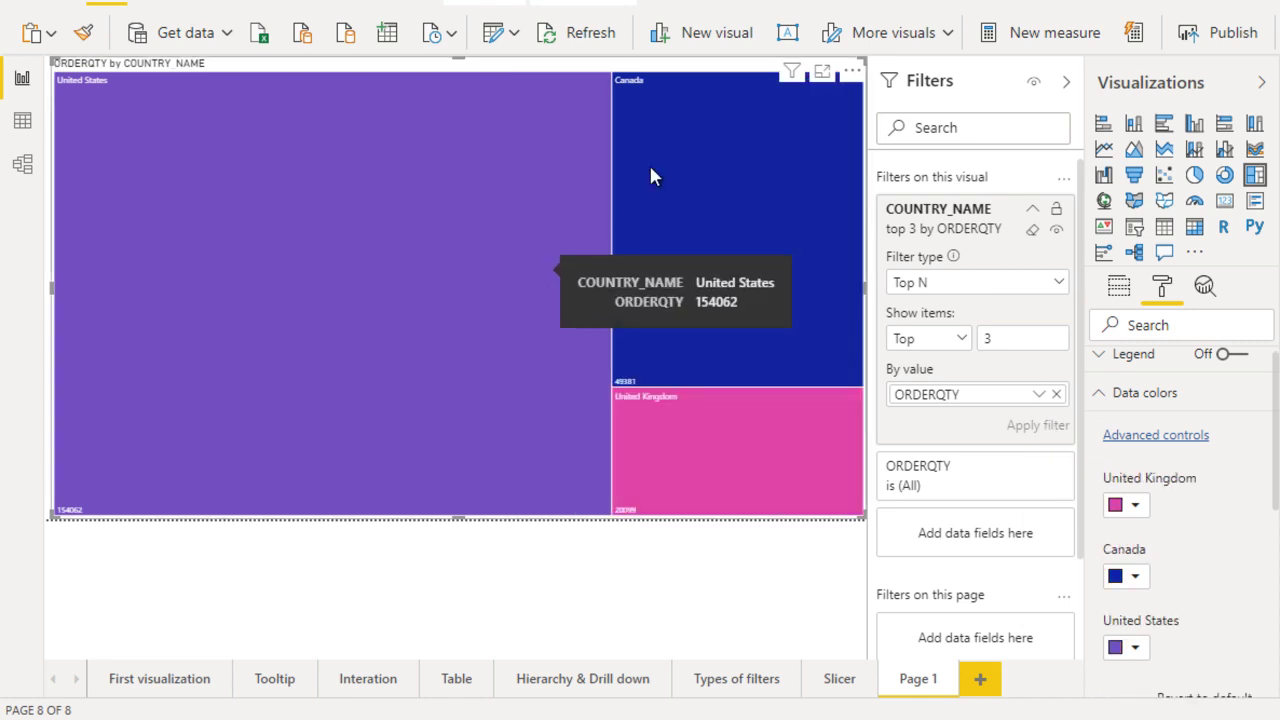
# - Collapse the filter and Data colors cards, then set the treemap title to 'Top 3 countries data'
pyautogui.click(1034, 210)
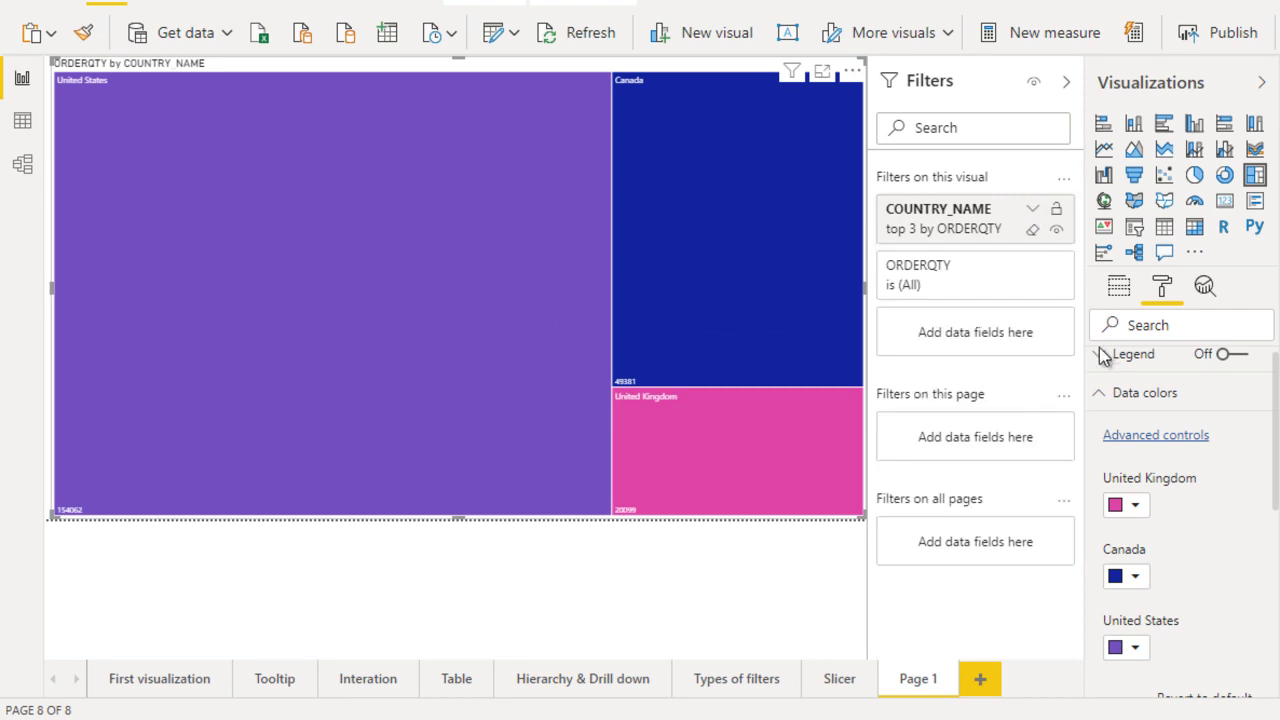
pyautogui.click(1096, 405)
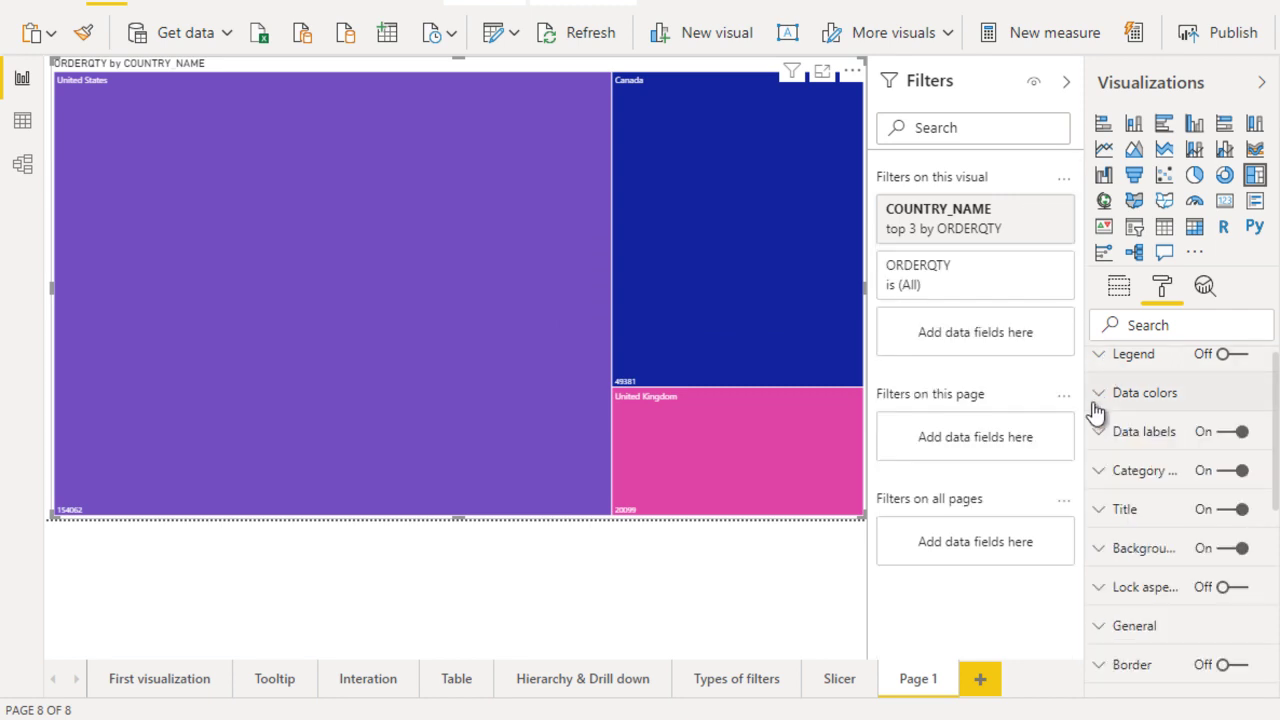
pyautogui.click(1123, 507)
pyautogui.click(1151, 573)
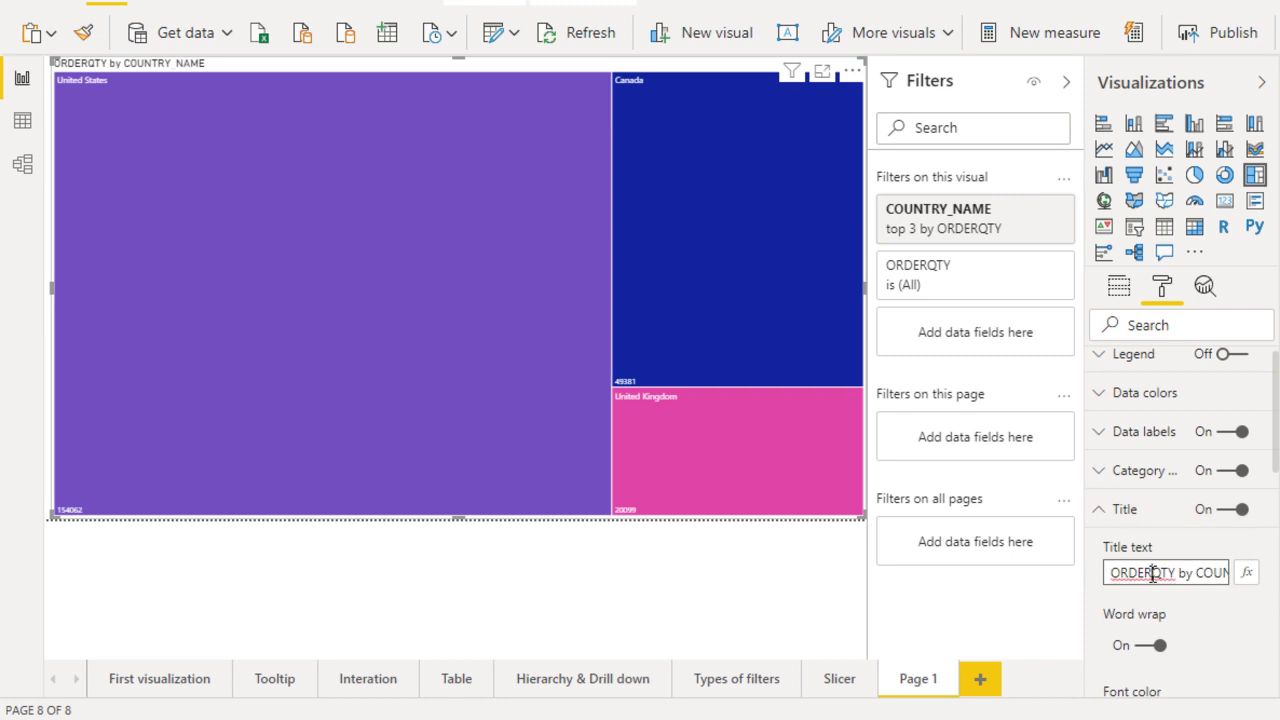
pyautogui.hotkey('ctrl', 'a')
pyautogui.write('T')
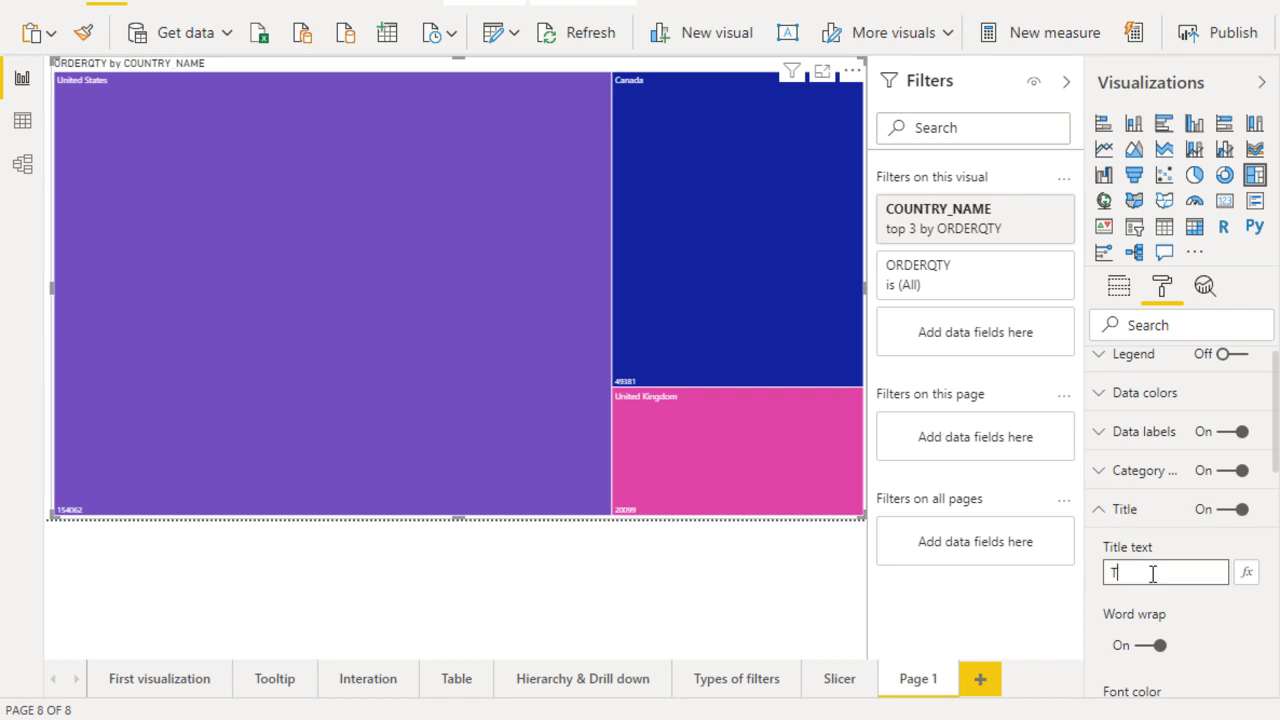
pyautogui.write('op 3 ')
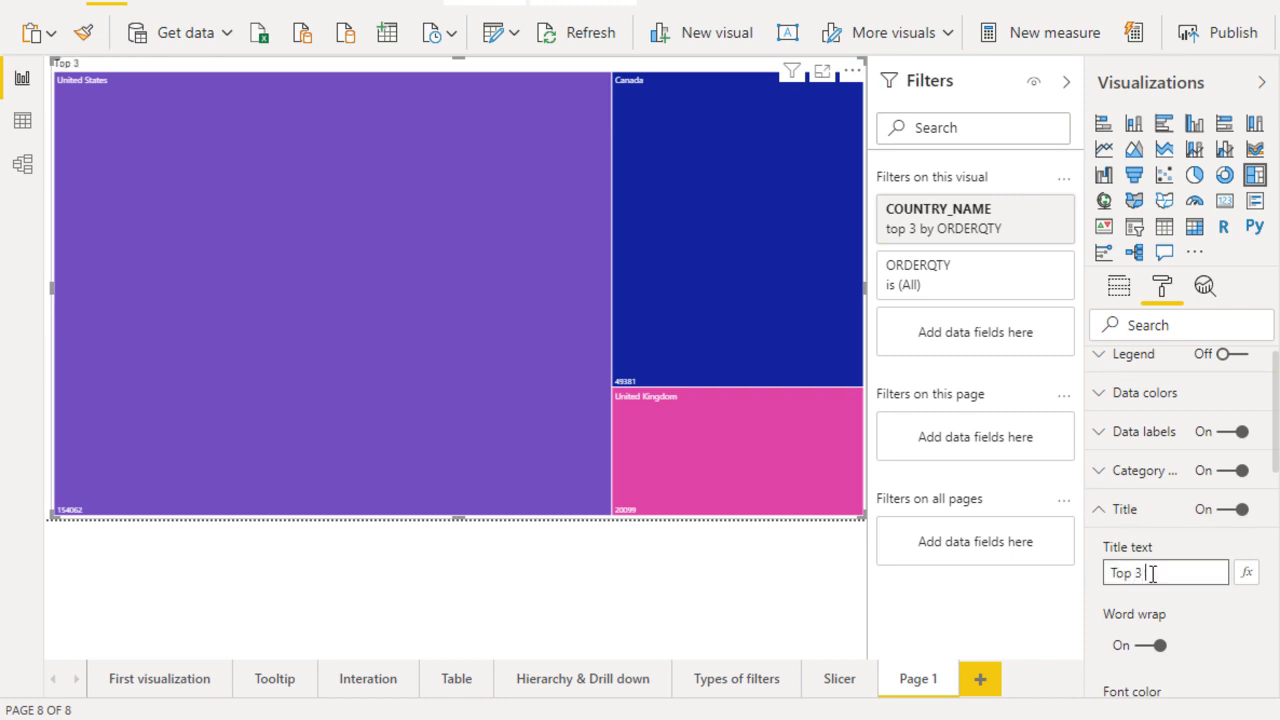
pyautogui.write('countries data')
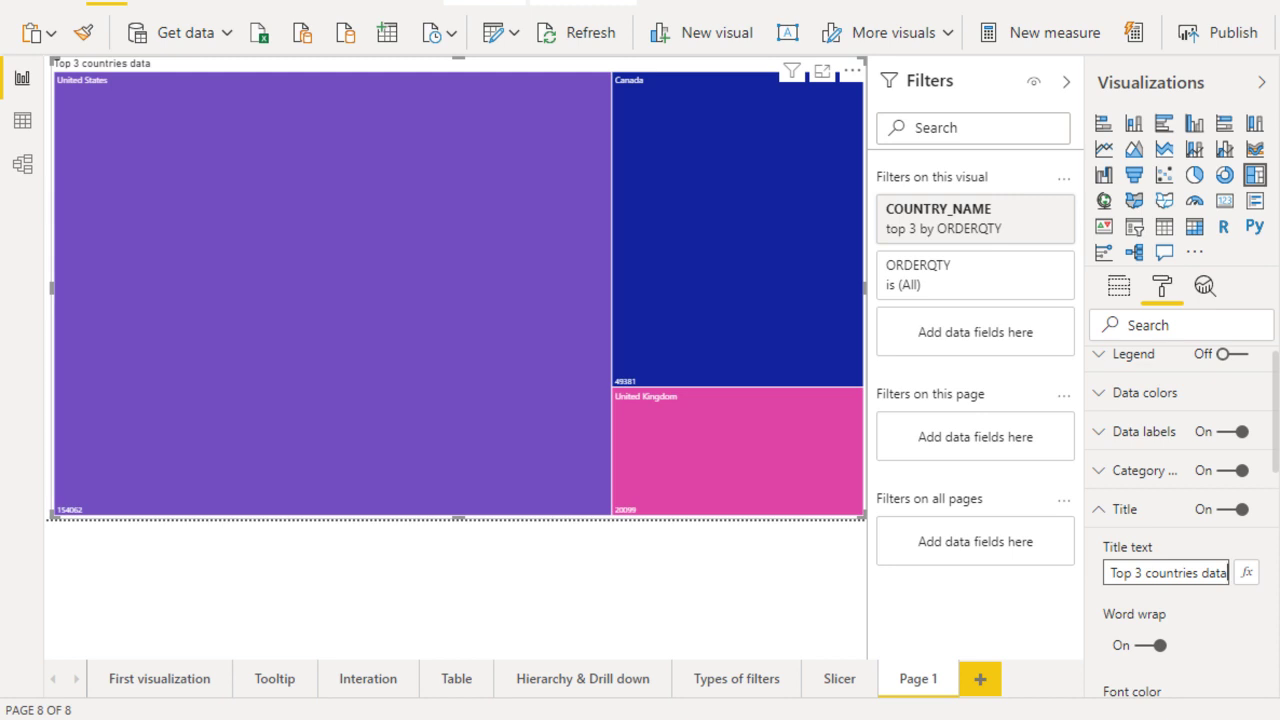
pyautogui.moveTo(380, 302)
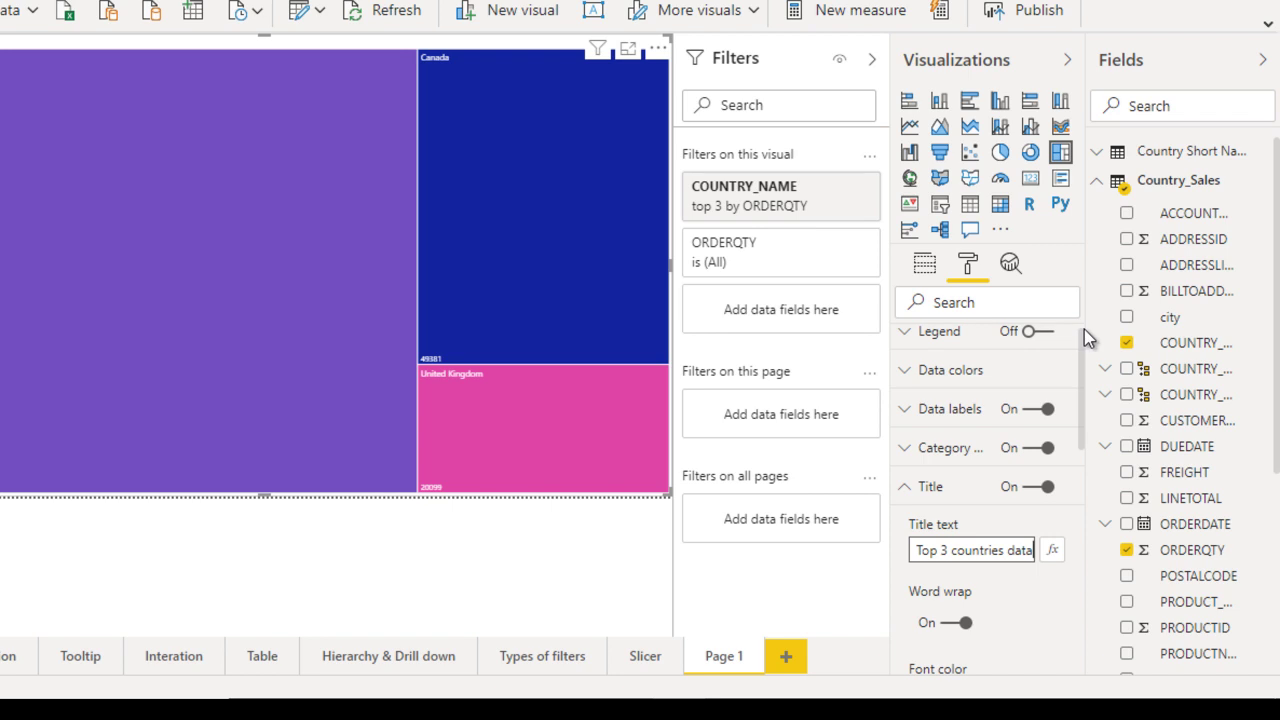
# - Replace COUNTRY_NAME in Group with the COUNTRY_NAME Hierarchy, removing its POSTALCODE level
pyautogui.scroll(1, 1084, 326)
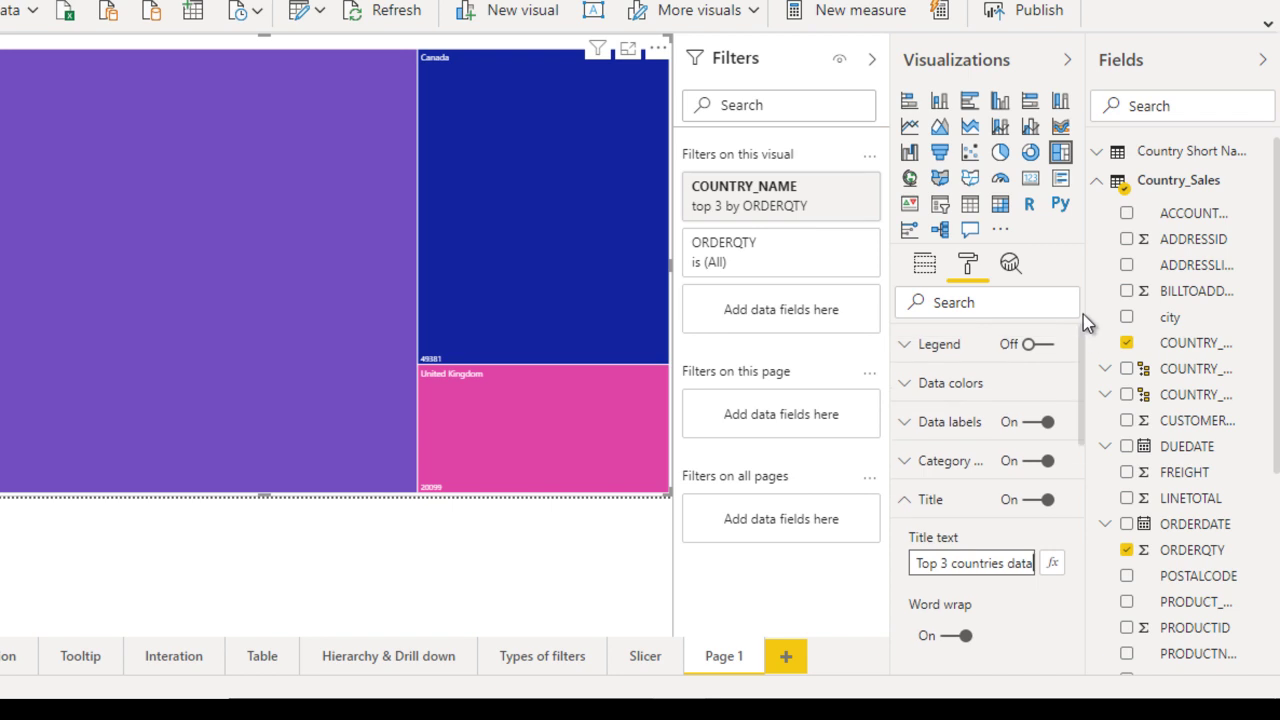
pyautogui.click(922, 268)
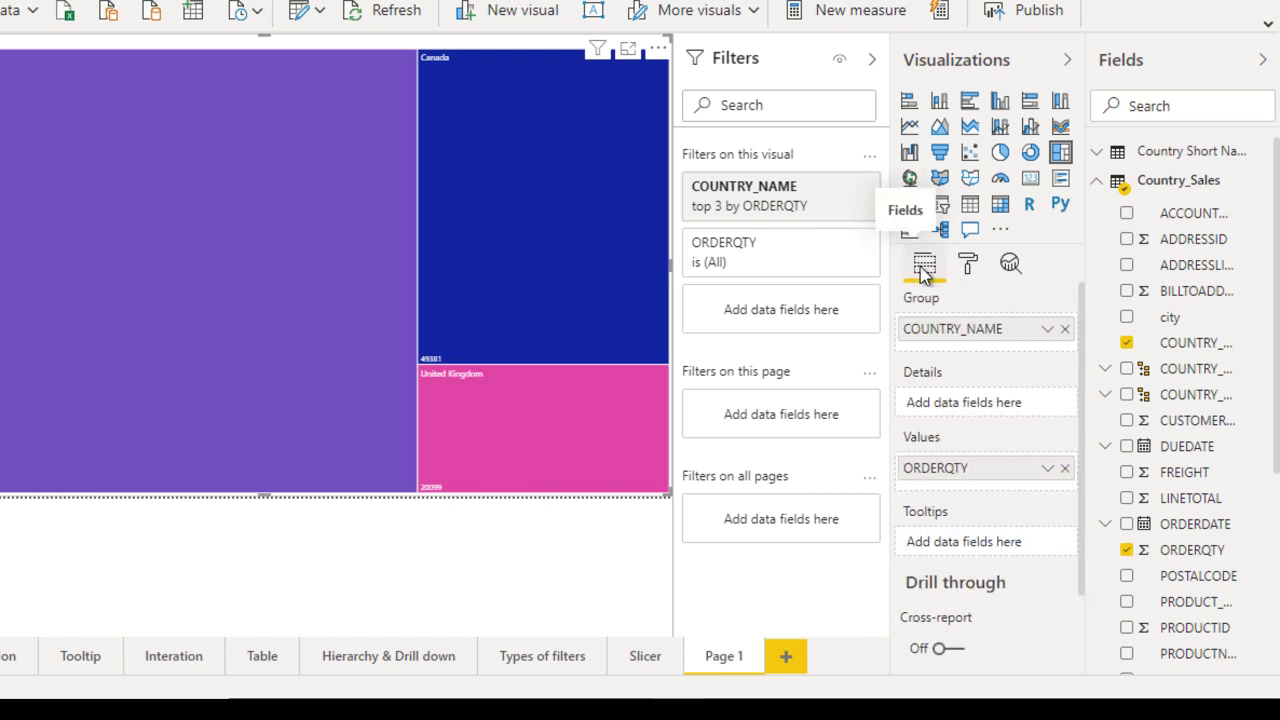
pyautogui.click(1065, 329)
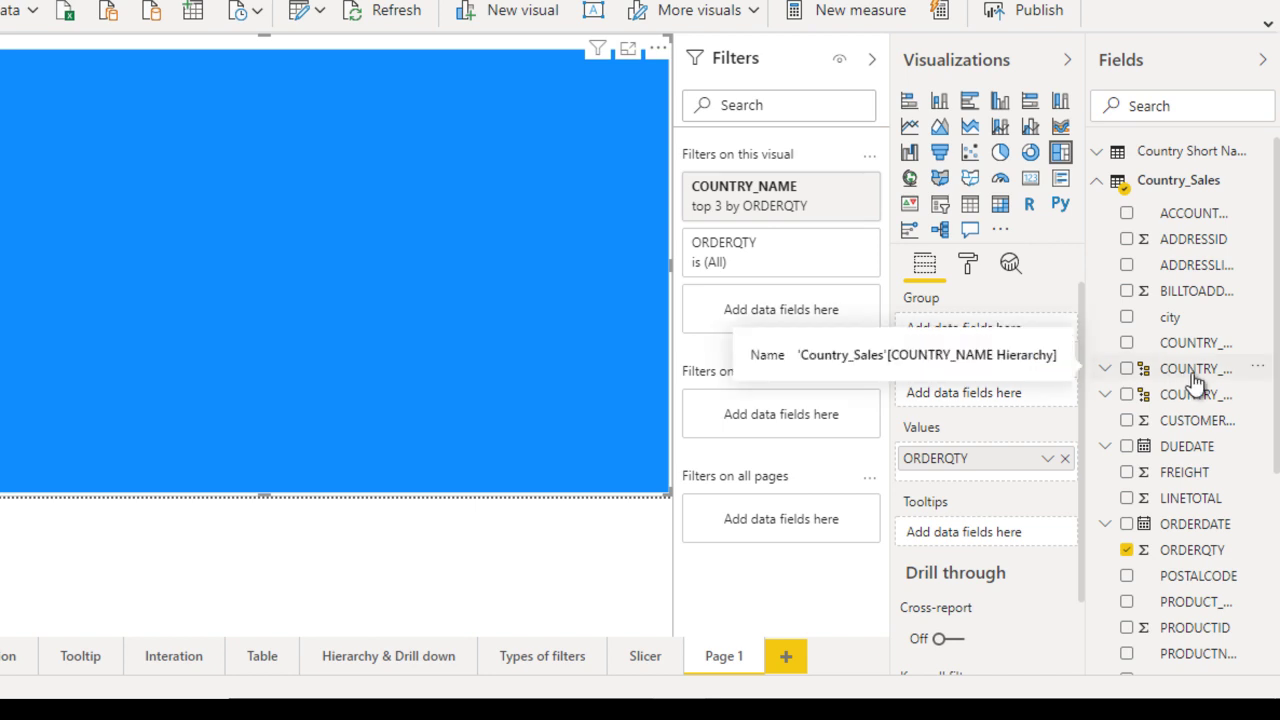
pyautogui.moveTo(1195, 378); pyautogui.dragTo(1001, 340)
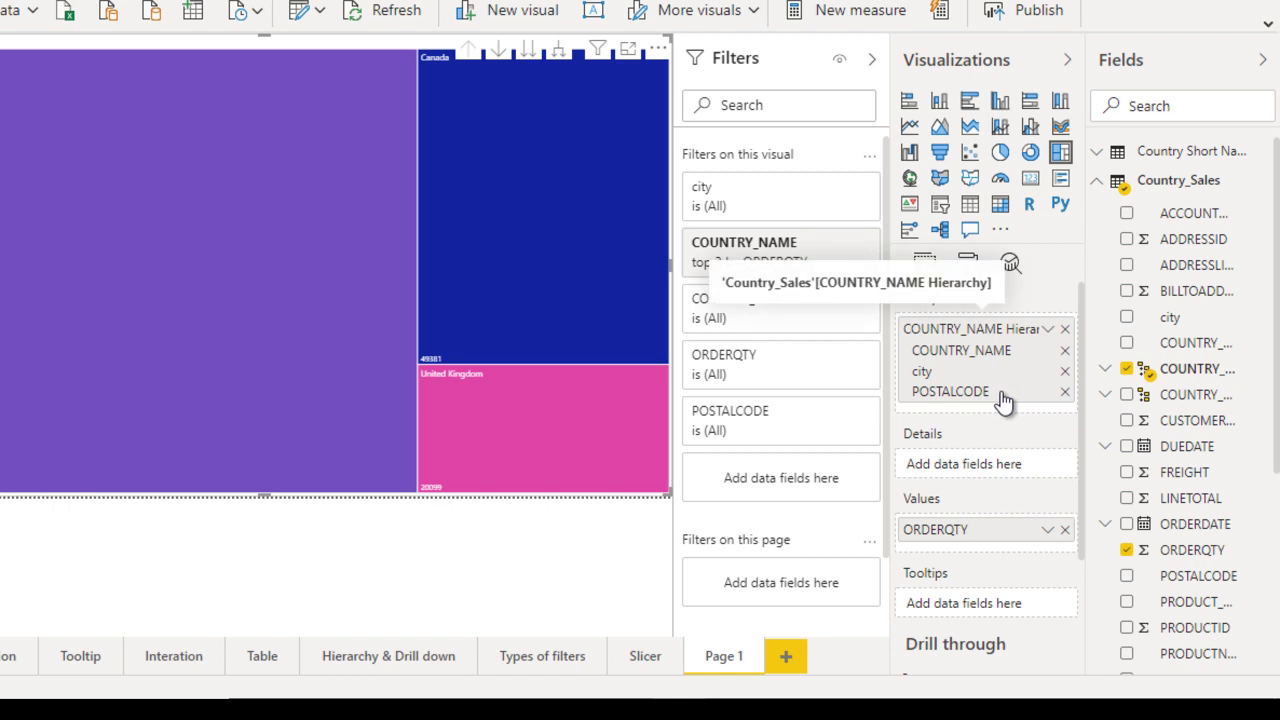
pyautogui.click(1065, 392)
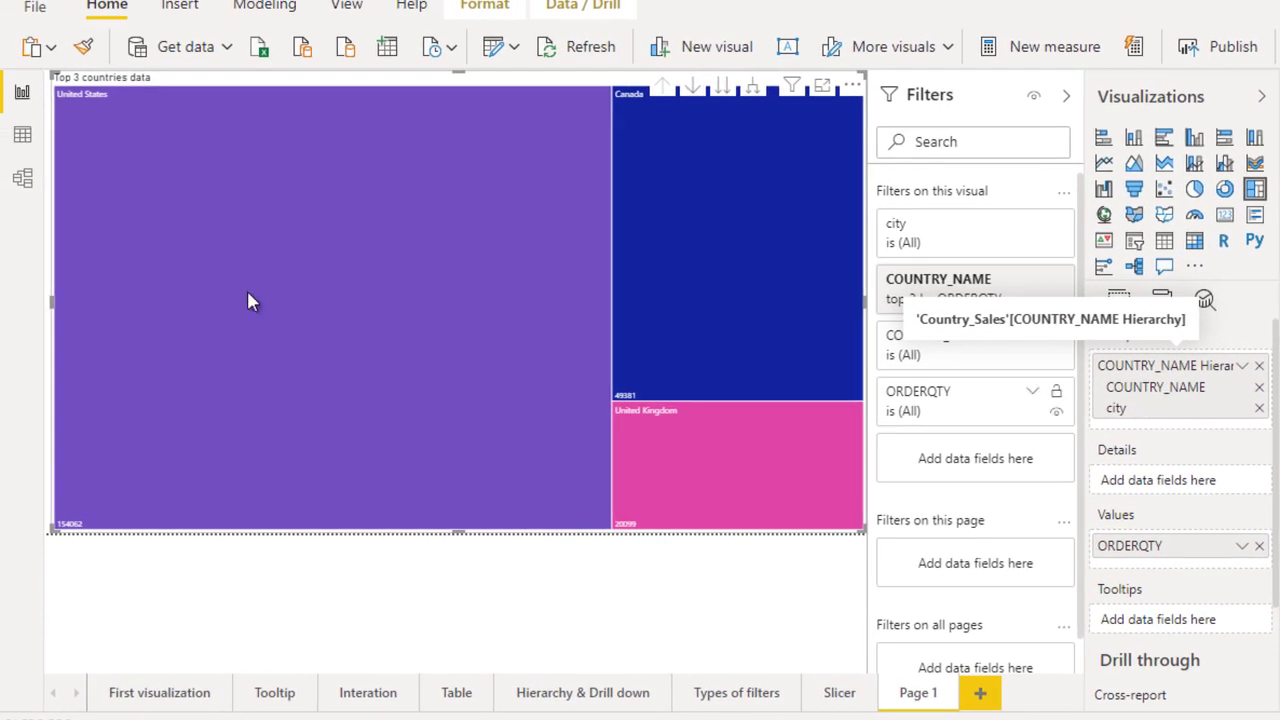
# - Turn on drill mode, drill into United States' cities, then drill back up to countries
pyautogui.click(310, 291)
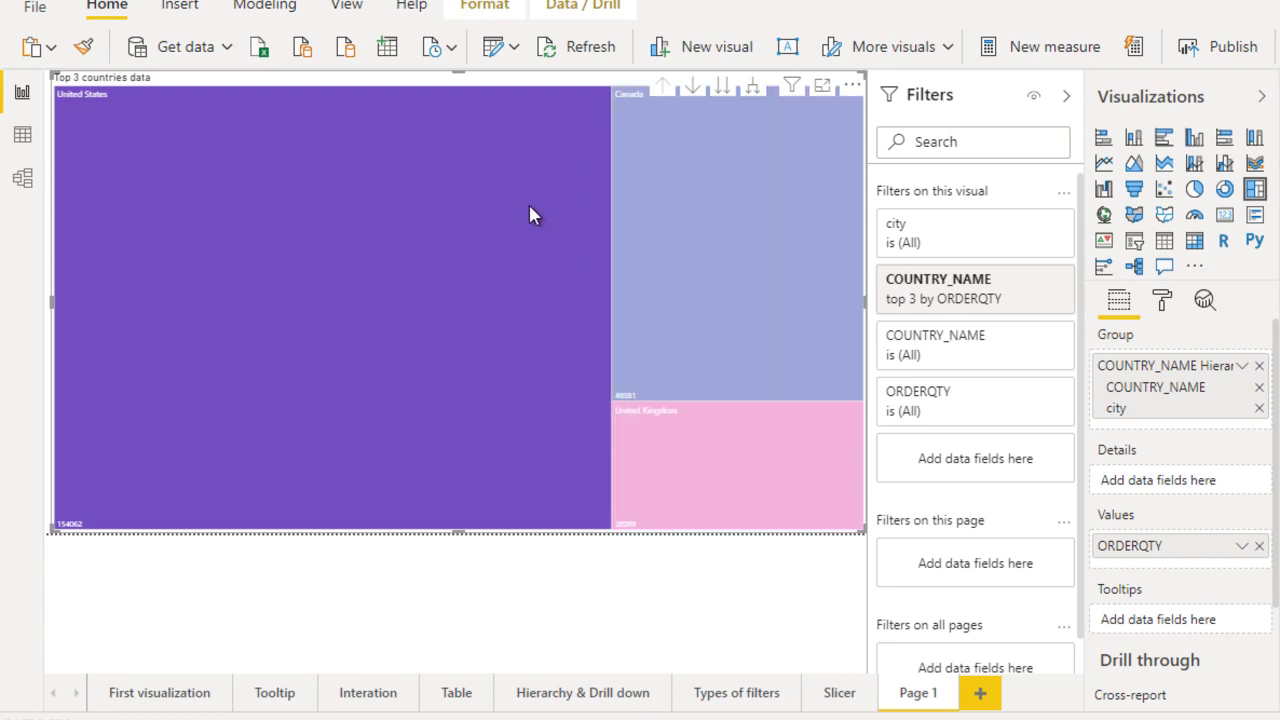
pyautogui.click(695, 87)
pyautogui.click(388, 256)
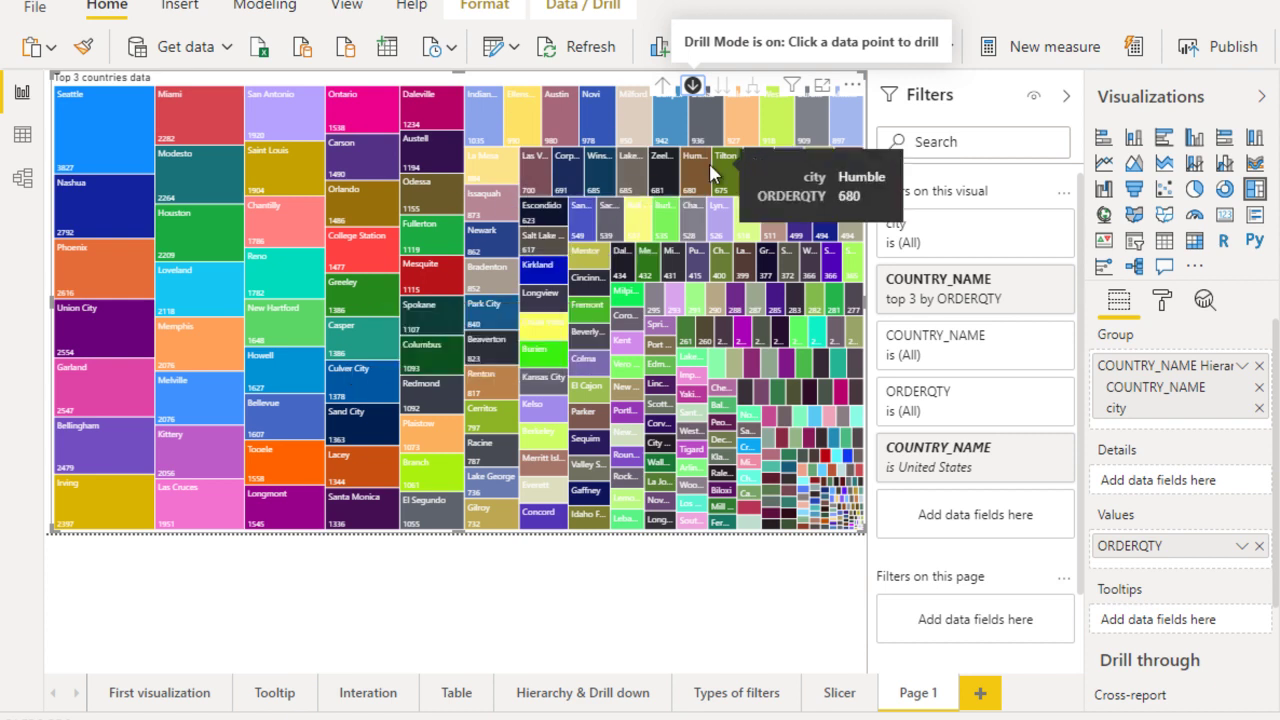
pyautogui.click(662, 88)
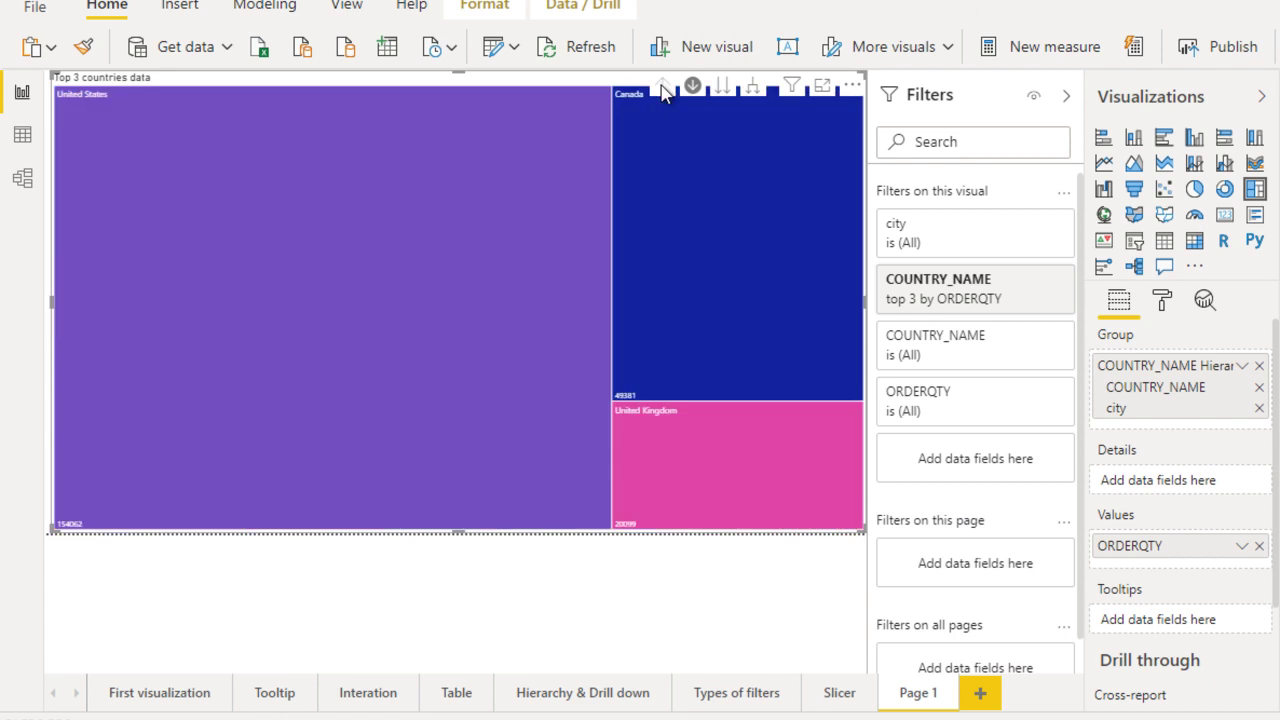
# - Drill into the United Kingdom tile to show its cities, led by London at 6918
pyautogui.click(682, 479)
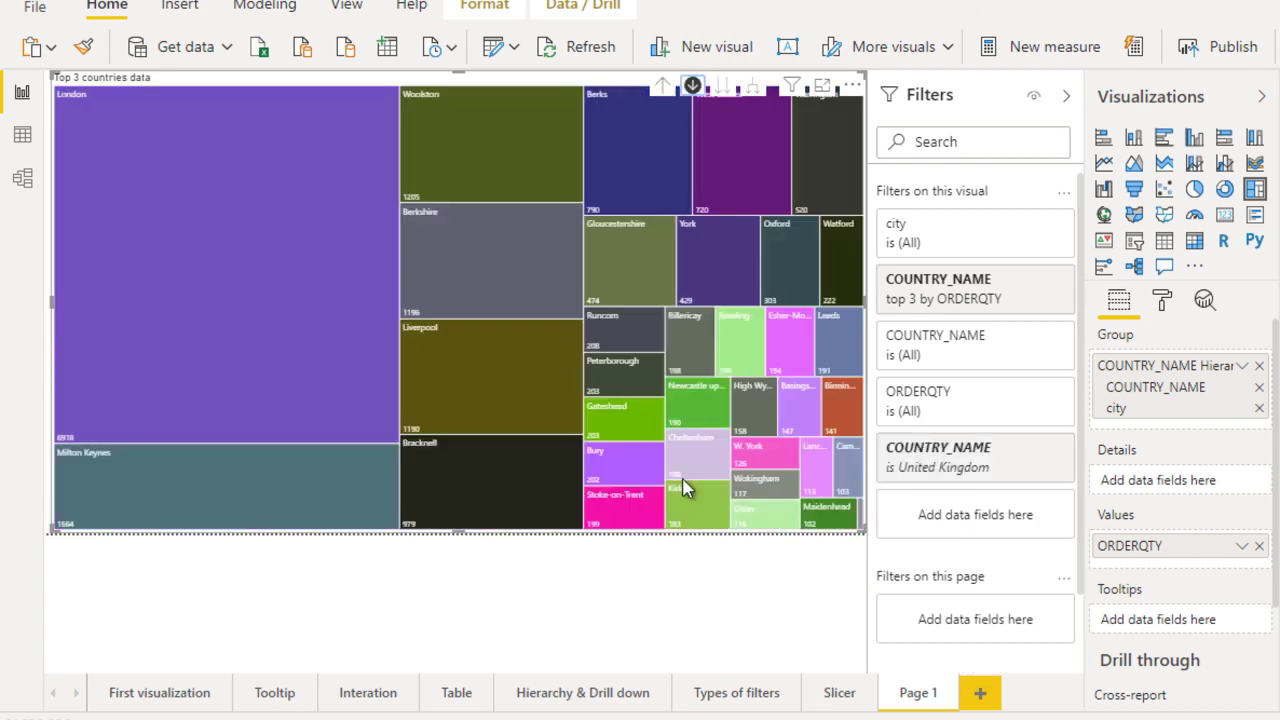
pyautogui.moveTo(646, 452)
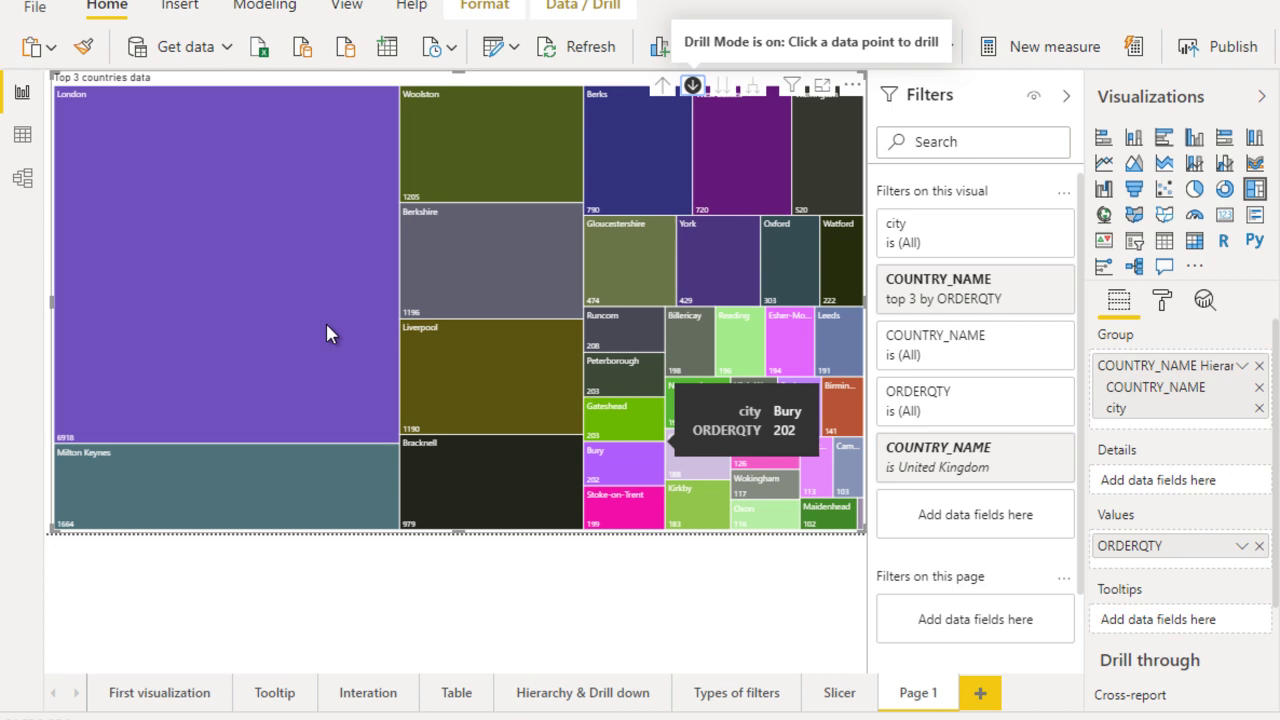
pyautogui.moveTo(328, 303)
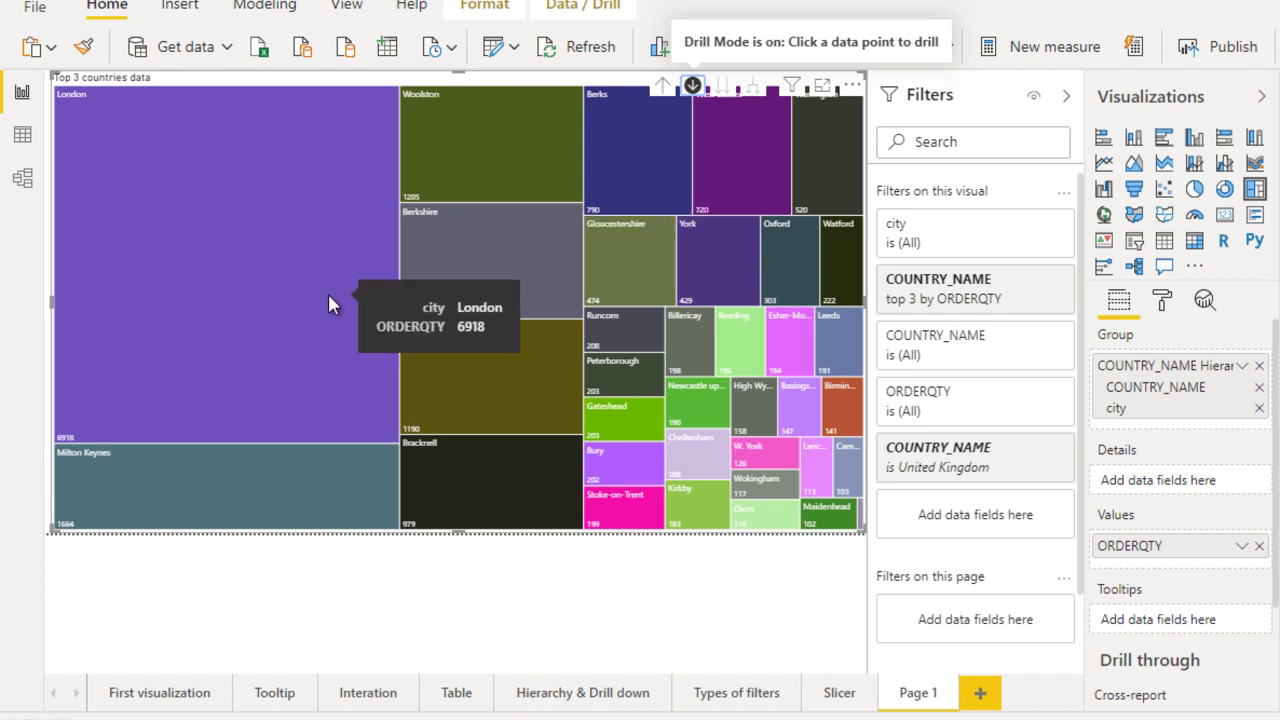